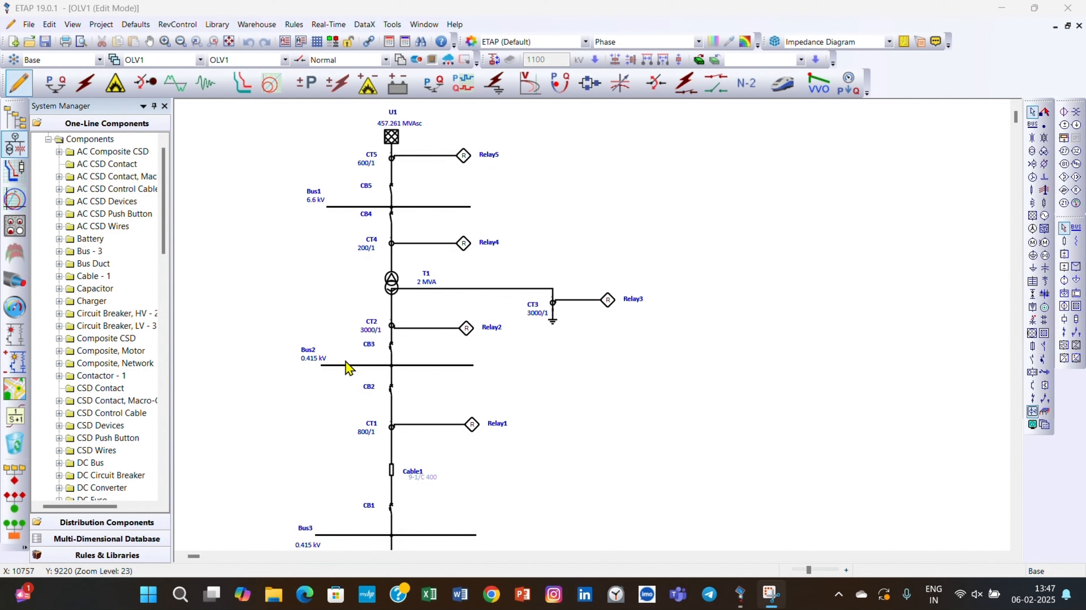
# Examine the info and rating data of the 6.6 kV bus Bus1, including its arc flash parameters, in its editor.
pyautogui.scroll(-3, 347, 369)
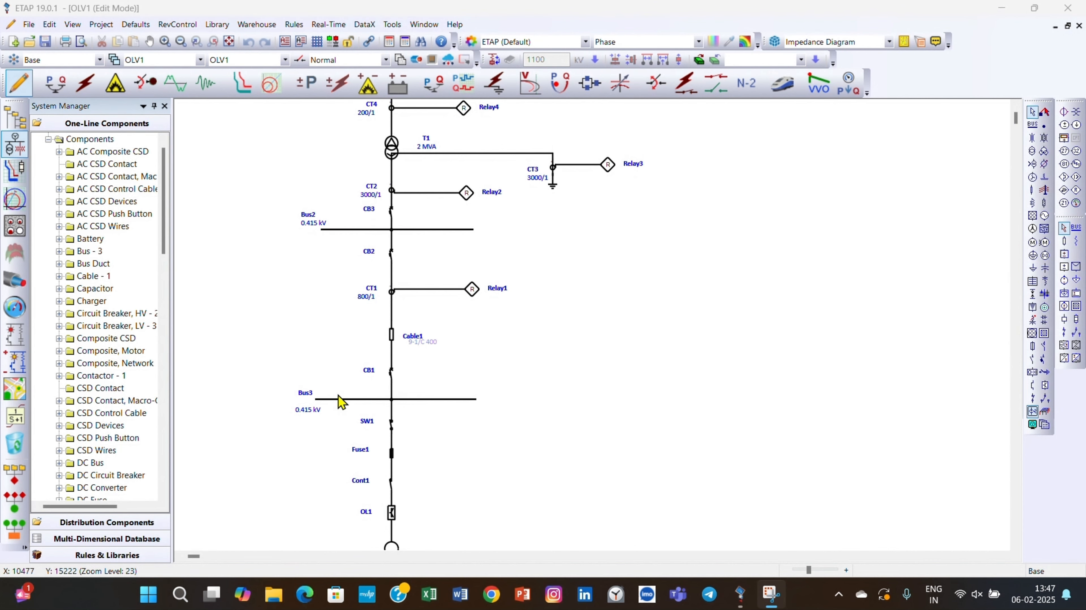
pyautogui.scroll(3, 357, 386)
pyautogui.click(428, 206)
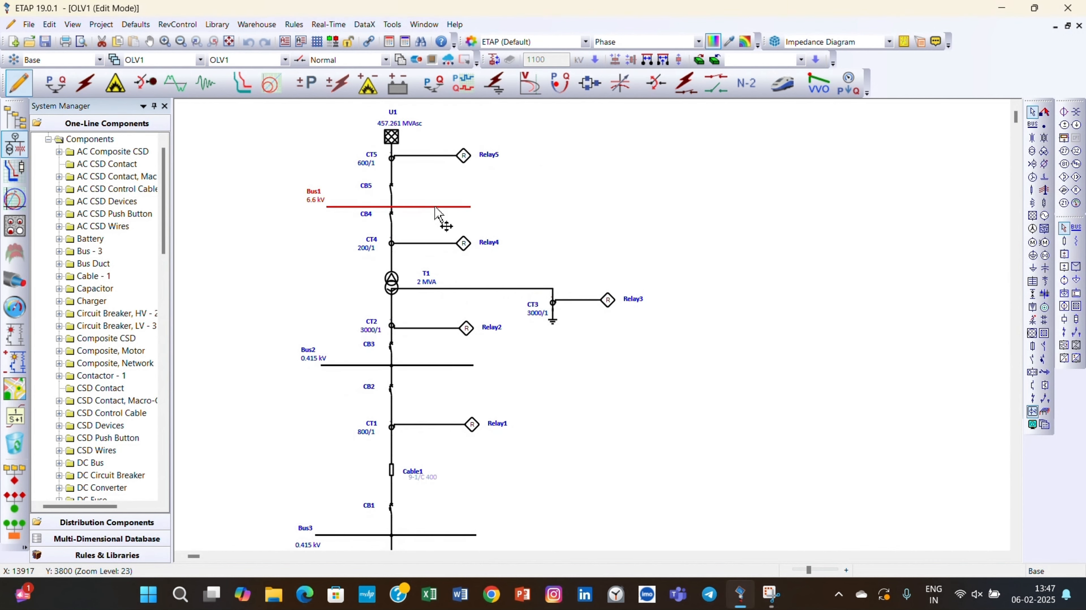
pyautogui.doubleClick(435, 207)
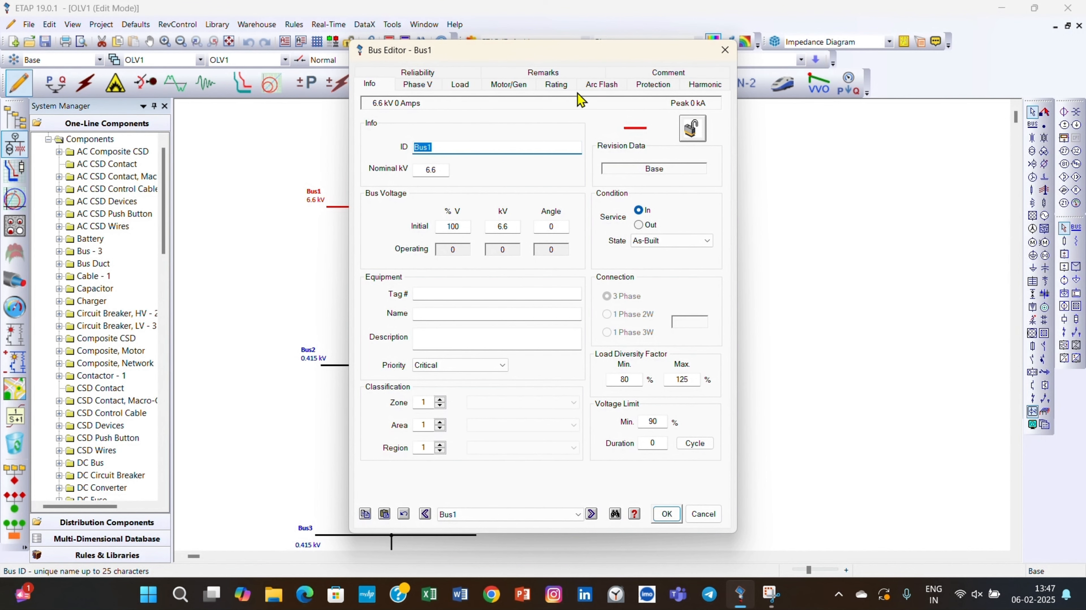
pyautogui.click(561, 84)
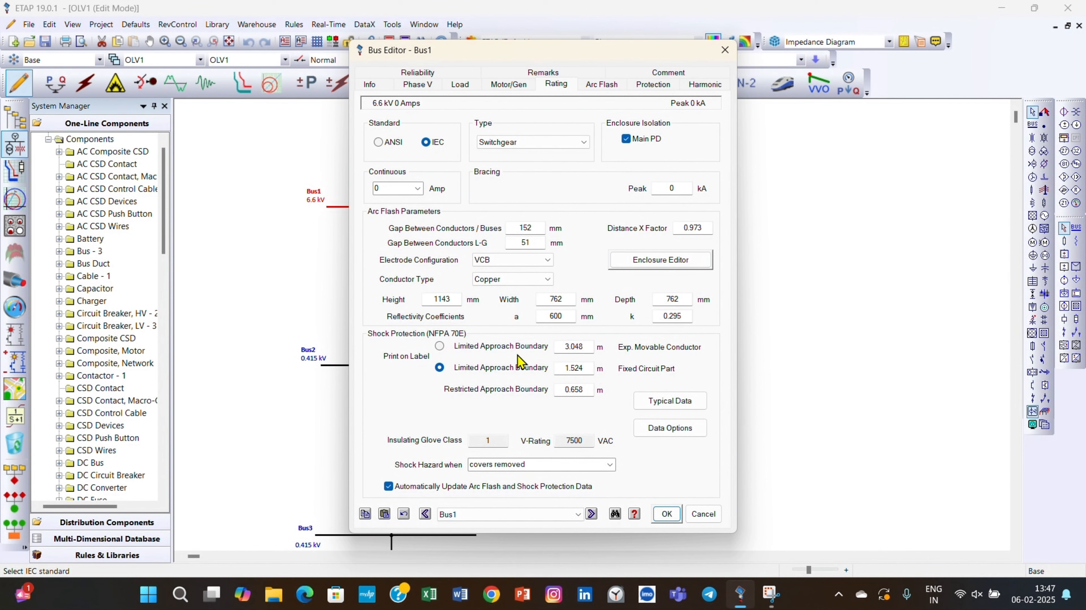
pyautogui.click(666, 514)
# Examine Bus2's rating data and arc flash values in its editor.
pyautogui.scroll(-2, 478, 386)
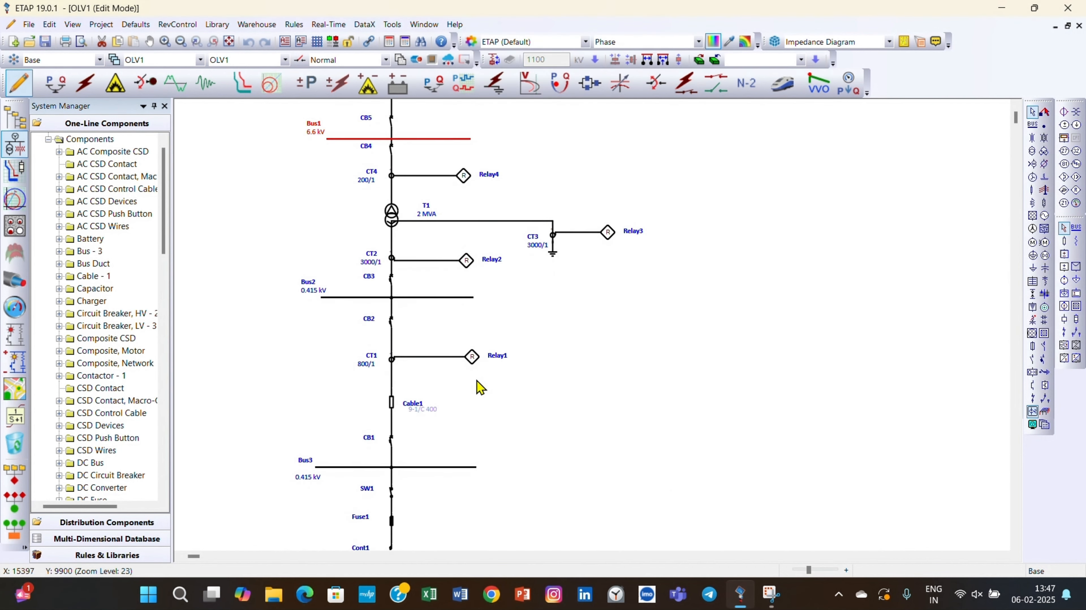
pyautogui.doubleClick(440, 297)
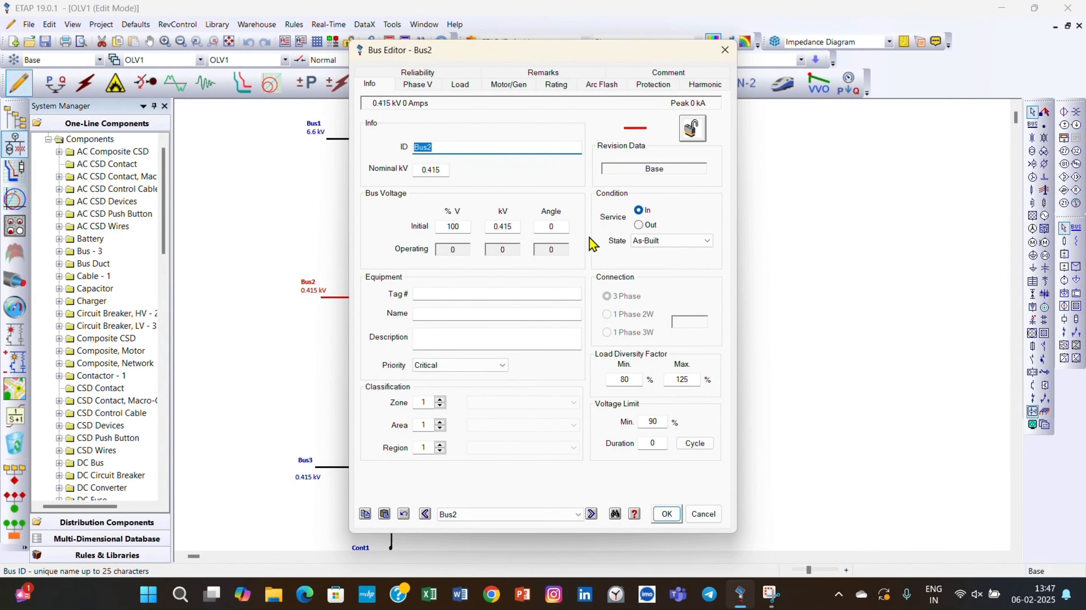
pyautogui.click(556, 84)
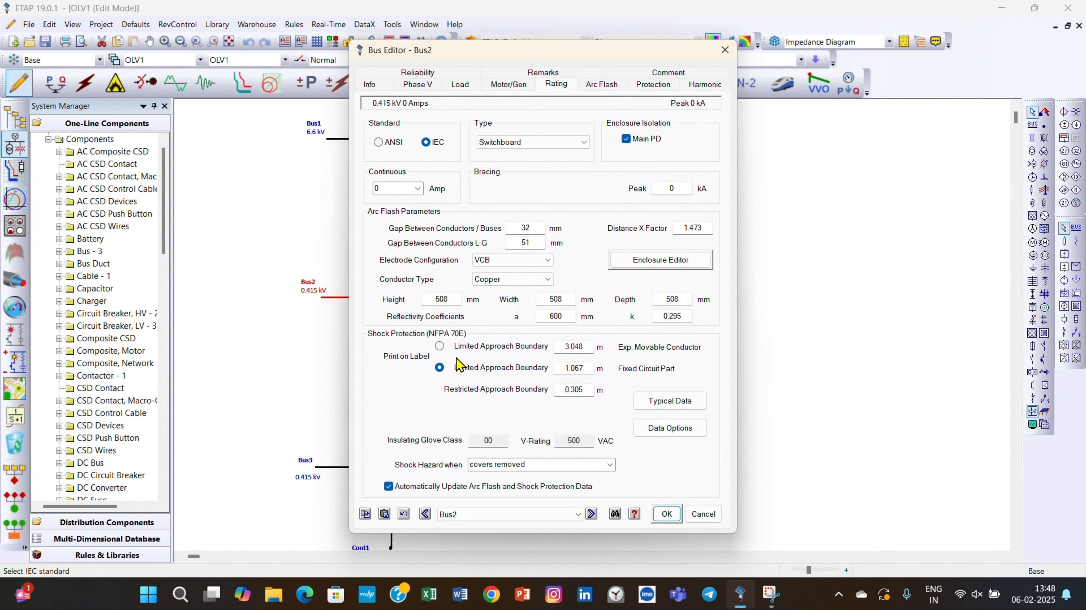
pyautogui.click(593, 89)
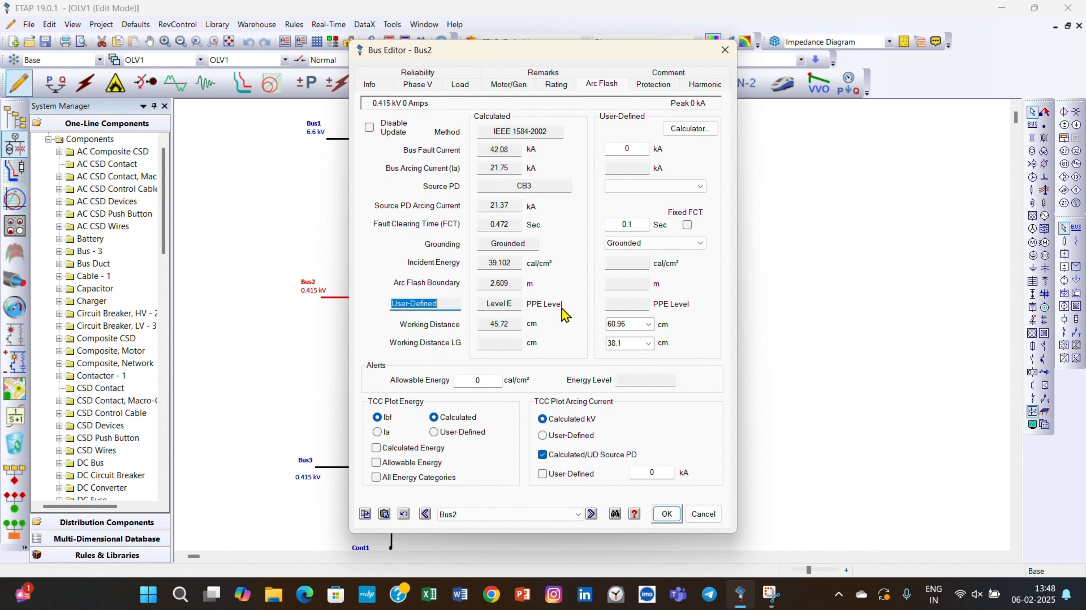
pyautogui.click(671, 515)
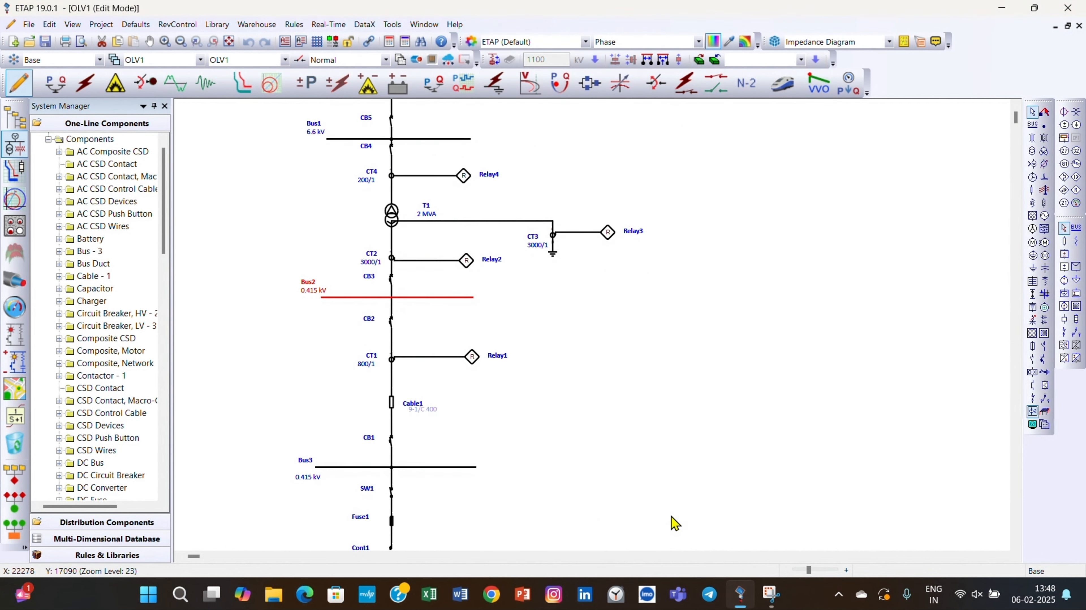
# Examine Bus3's equipment type and arc flash rating parameters in its editor.
pyautogui.scroll(-3, 615, 425)
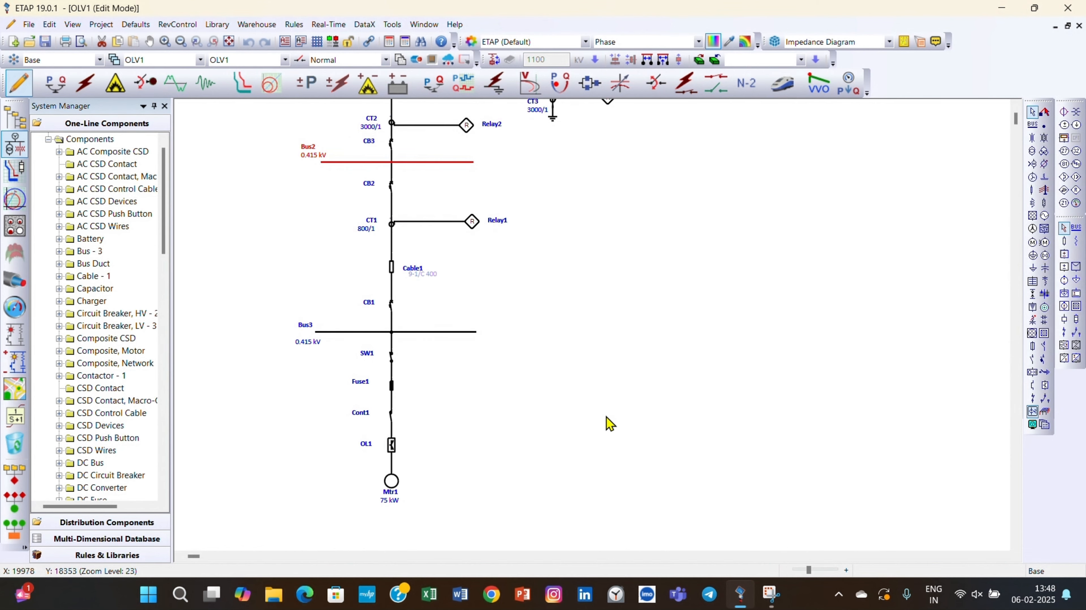
pyautogui.doubleClick(456, 332)
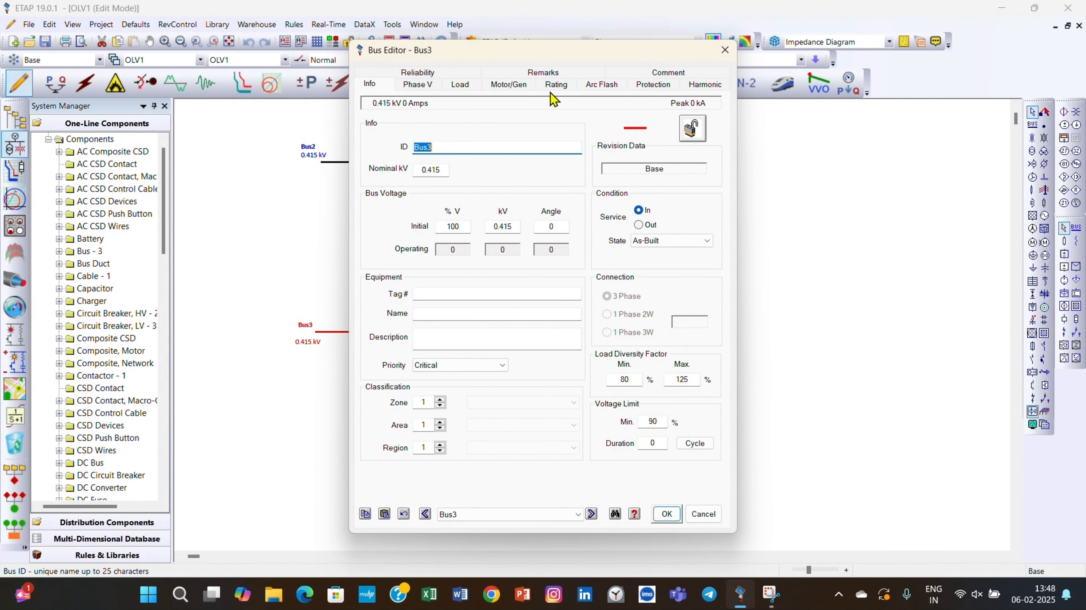
pyautogui.click(559, 86)
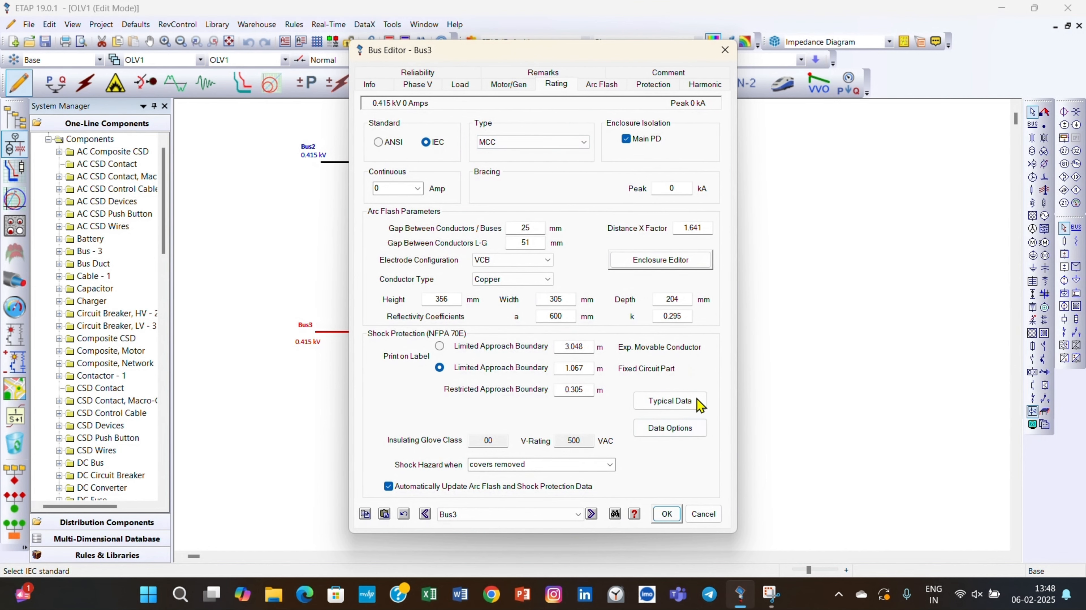
pyautogui.click(666, 513)
# Switch to arc flash analysis and set the A_SC study case's arc flash method to IEEE 1584-2018.
pyautogui.scroll(5, 642, 422)
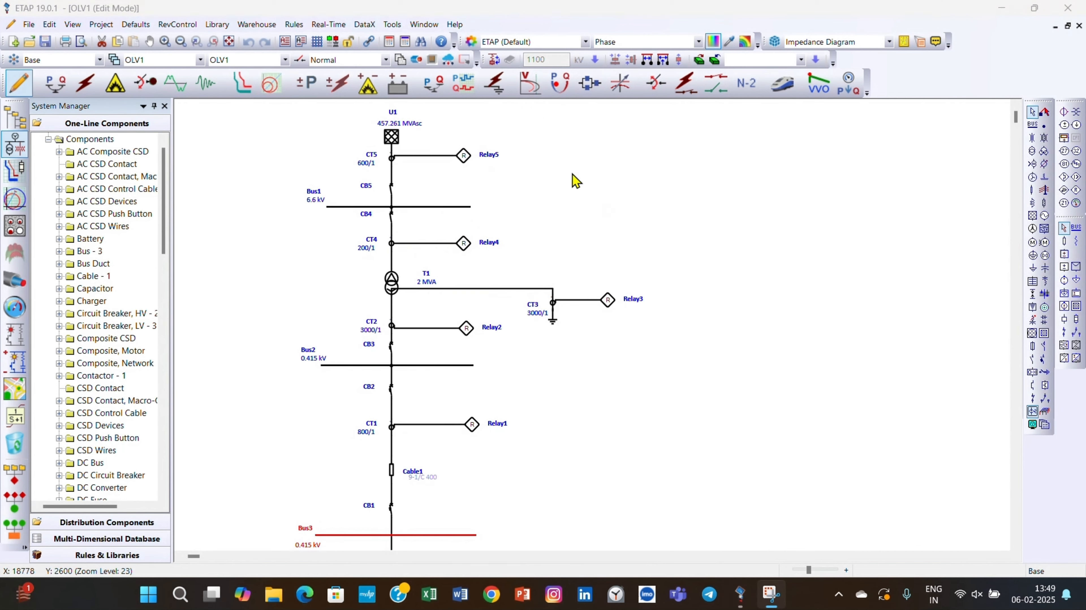
pyautogui.click(631, 226)
pyautogui.click(115, 83)
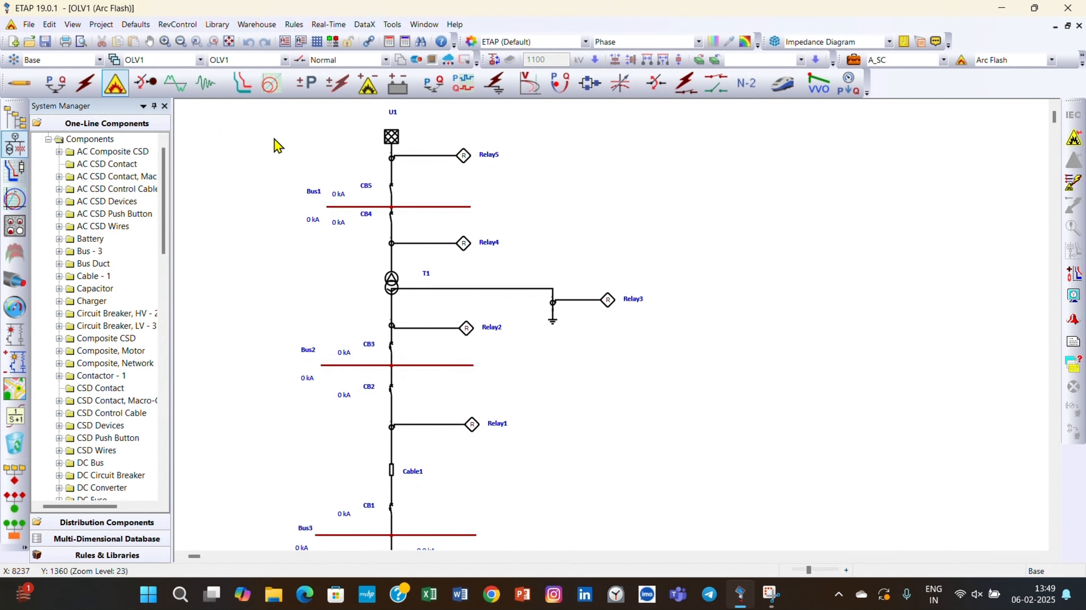
pyautogui.click(851, 65)
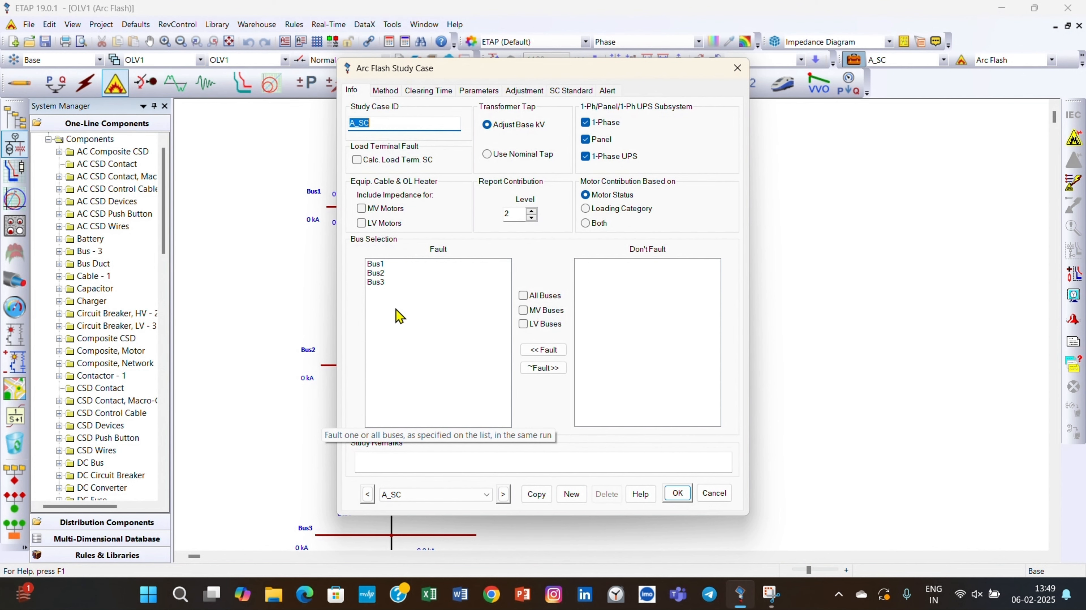
pyautogui.click(386, 91)
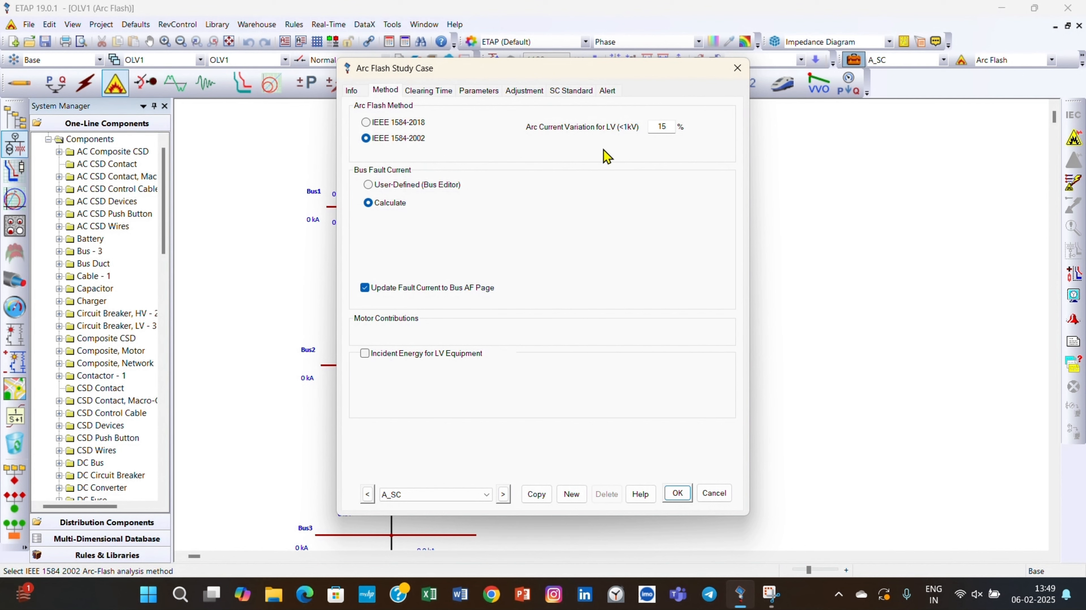
pyautogui.click(379, 123)
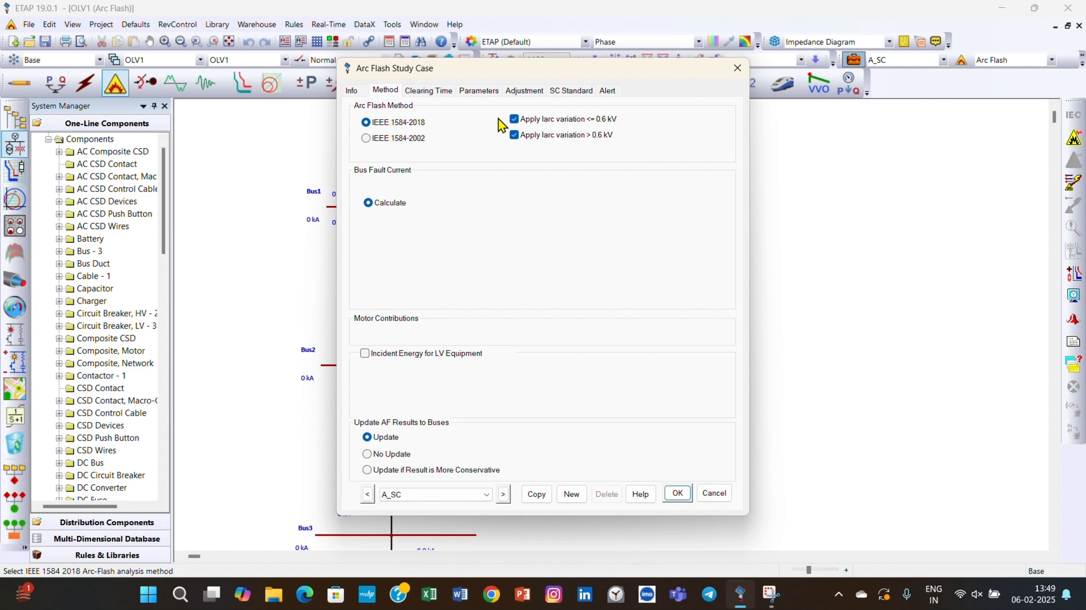
# Check the study case's clearing time, parameters, adjustment and SC standard settings, then save the study case.
pyautogui.click(432, 94)
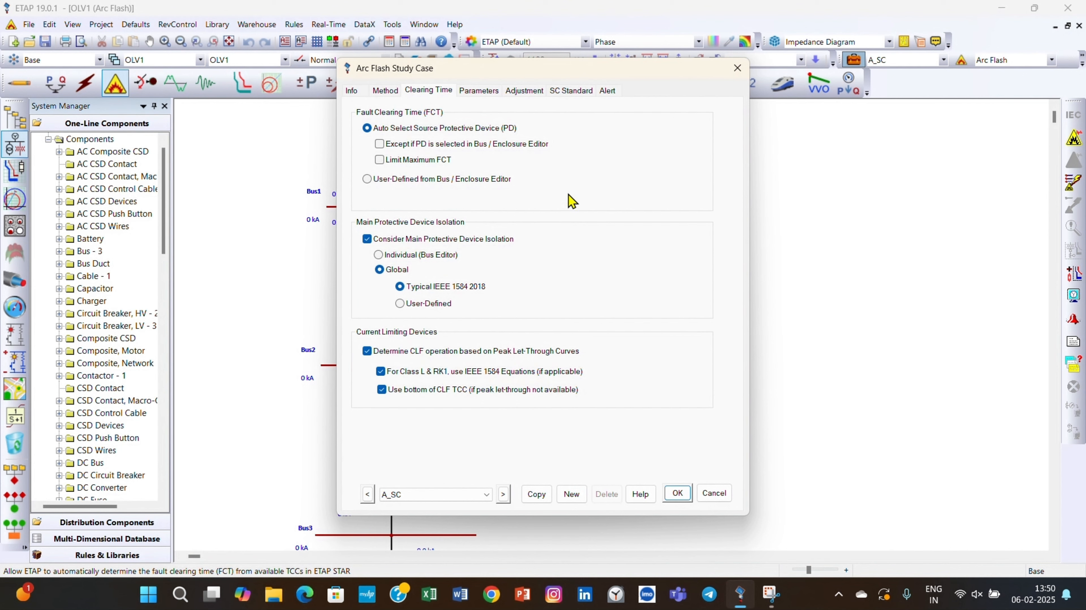
pyautogui.click(487, 97)
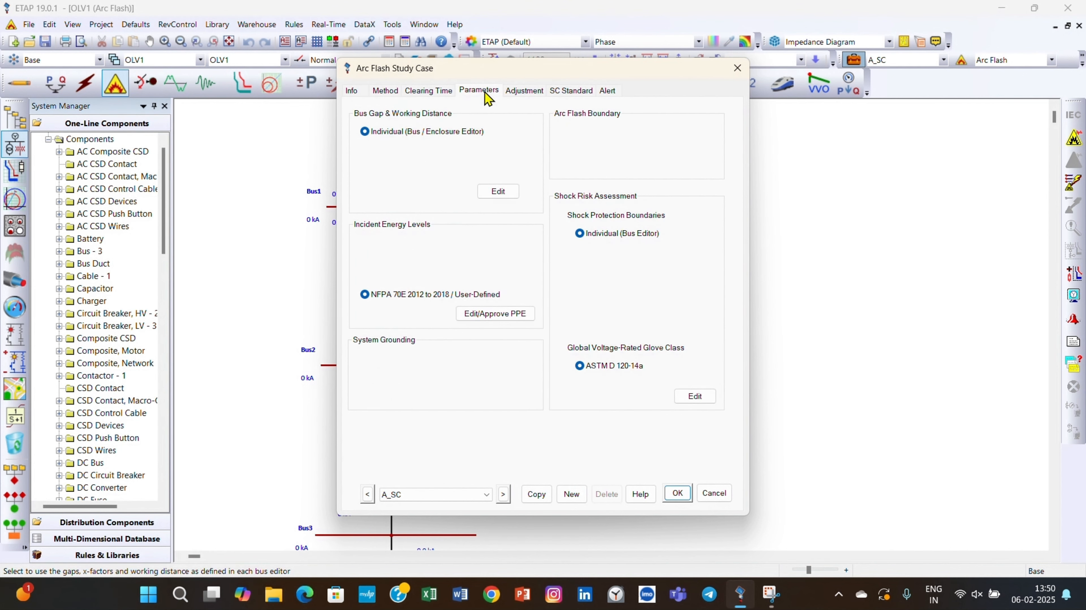
pyautogui.click(524, 93)
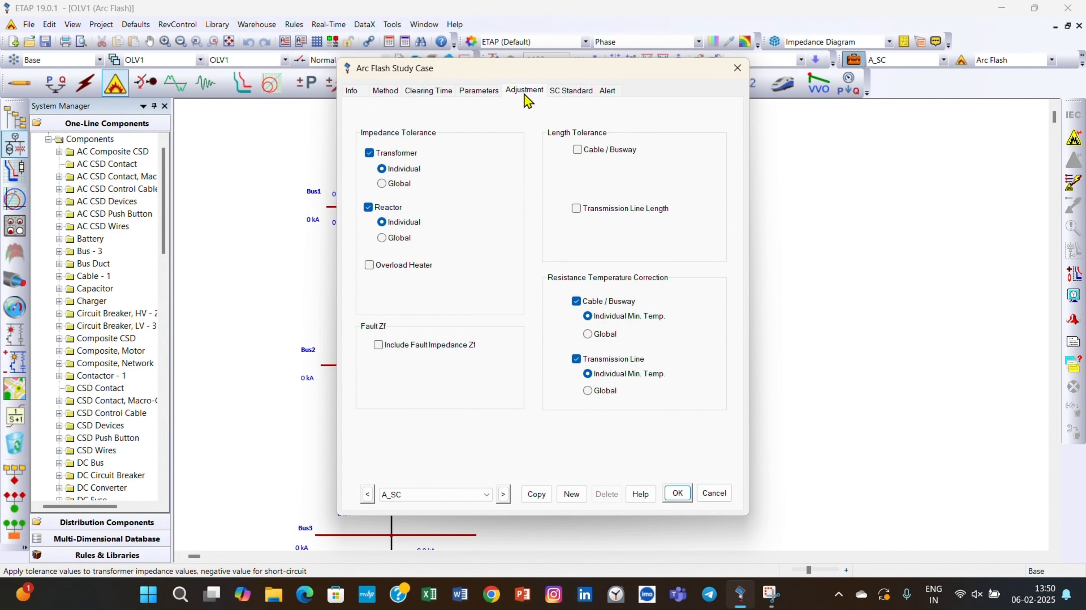
pyautogui.click(571, 95)
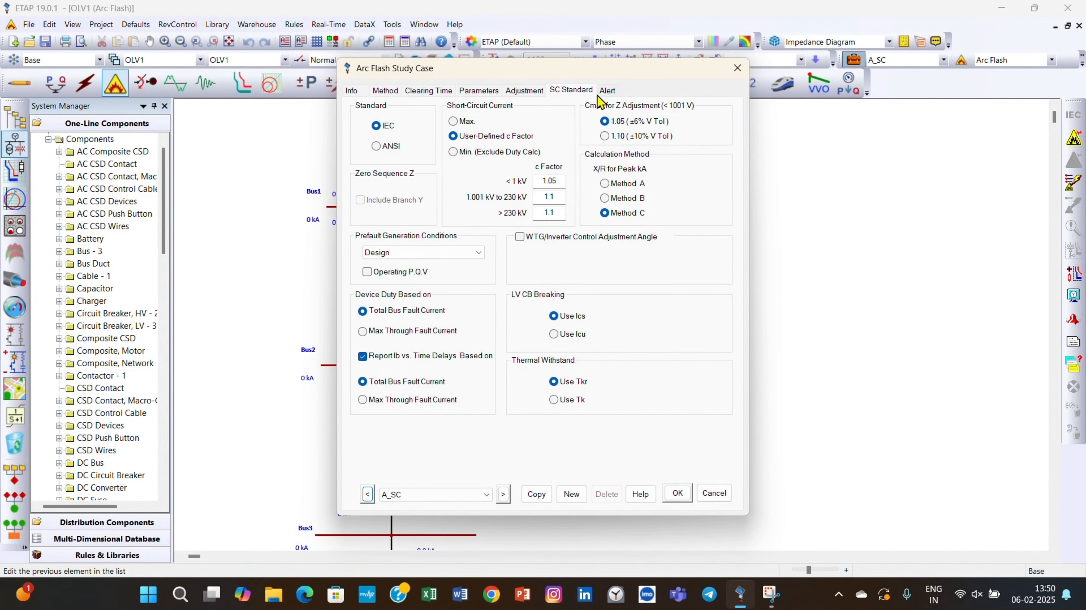
pyautogui.click(679, 495)
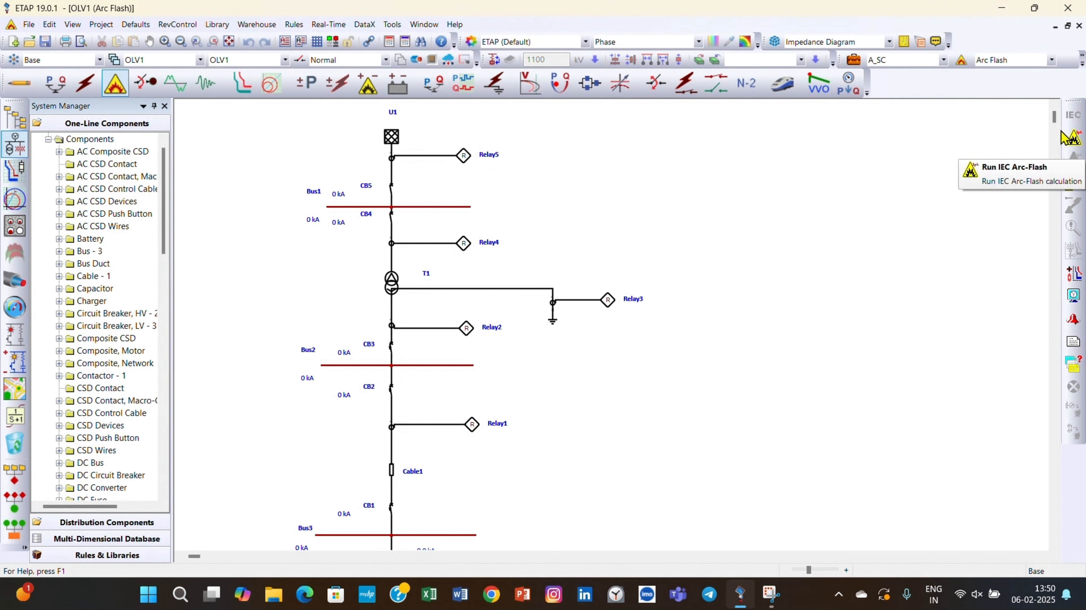
# Run the IEC arc flash calculation, suppressing further display of the PPE approval warning.
pyautogui.click(1083, 144)
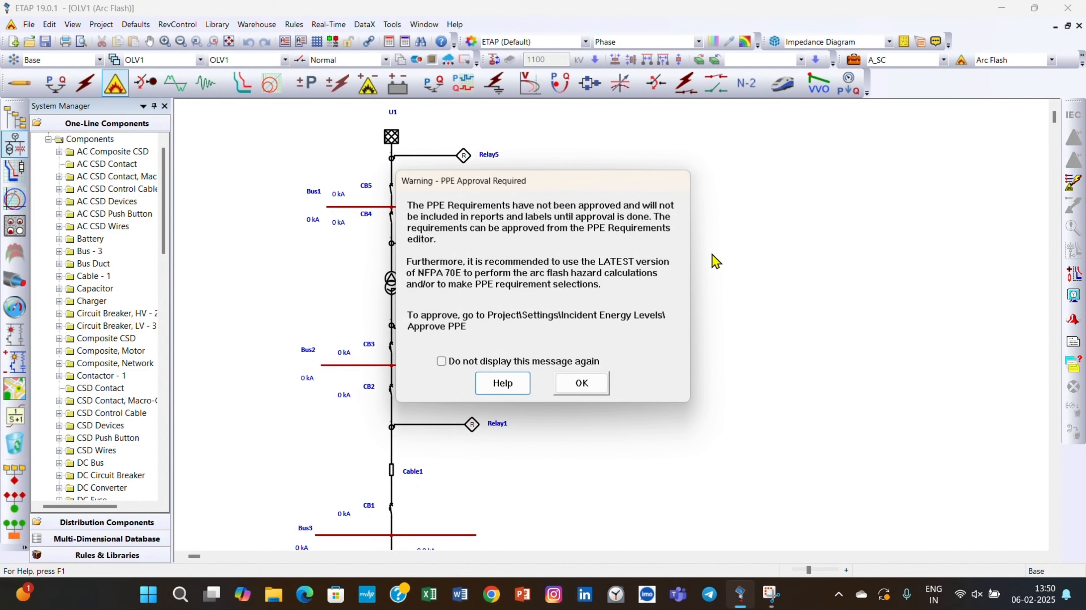
pyautogui.click(441, 362)
pyautogui.click(583, 396)
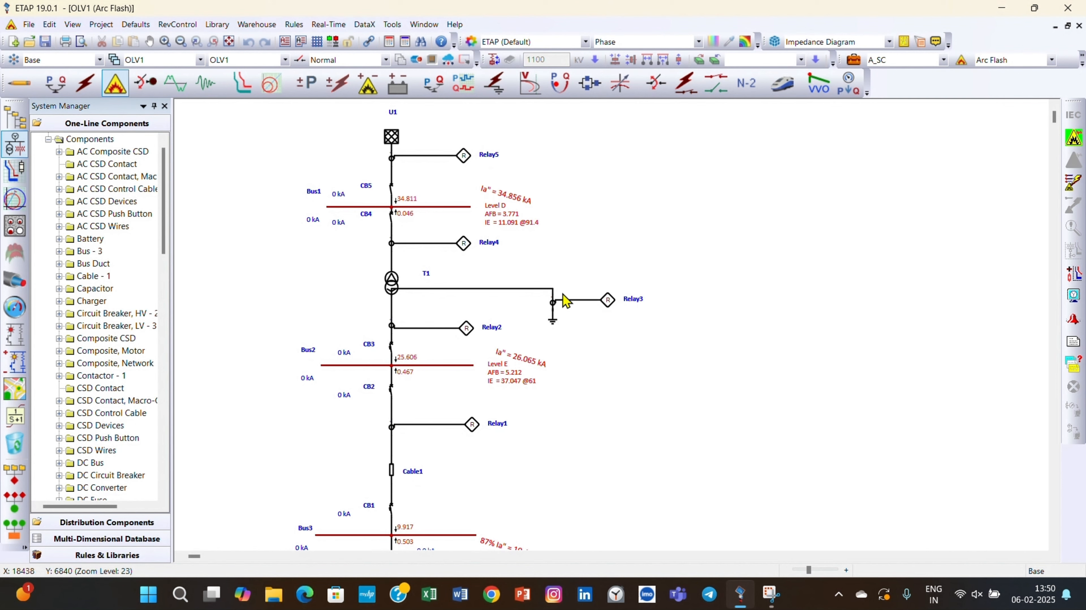
# Move Bus3's arcing current annotation slightly away from the energy level text beneath it.
pyautogui.scroll(-3, 554, 348)
pyautogui.scroll(1, 549, 337)
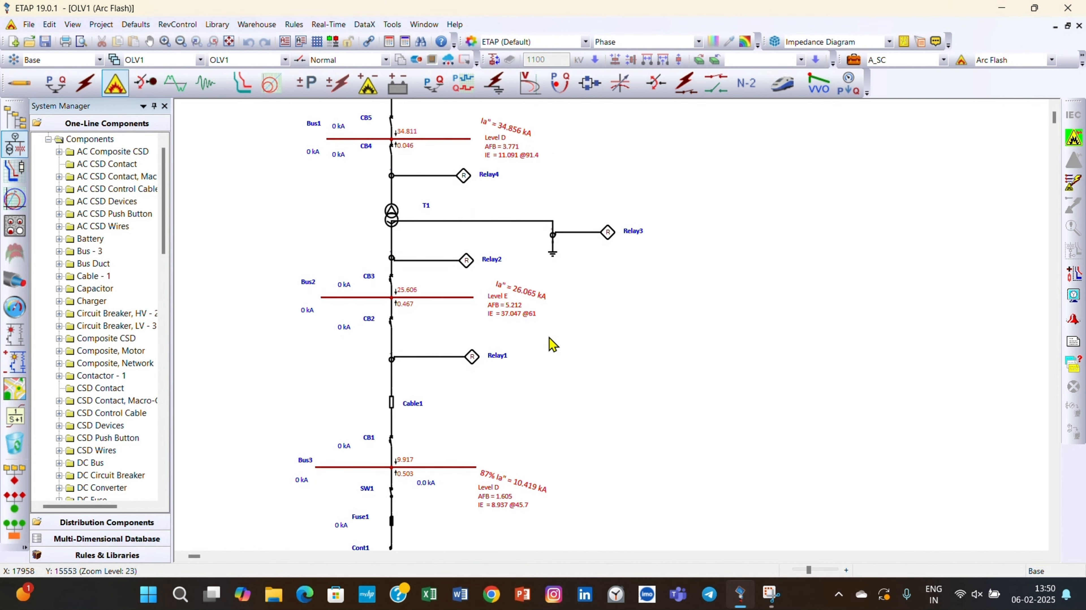
pyautogui.scroll(-3, 549, 337)
pyautogui.scroll(1, 549, 338)
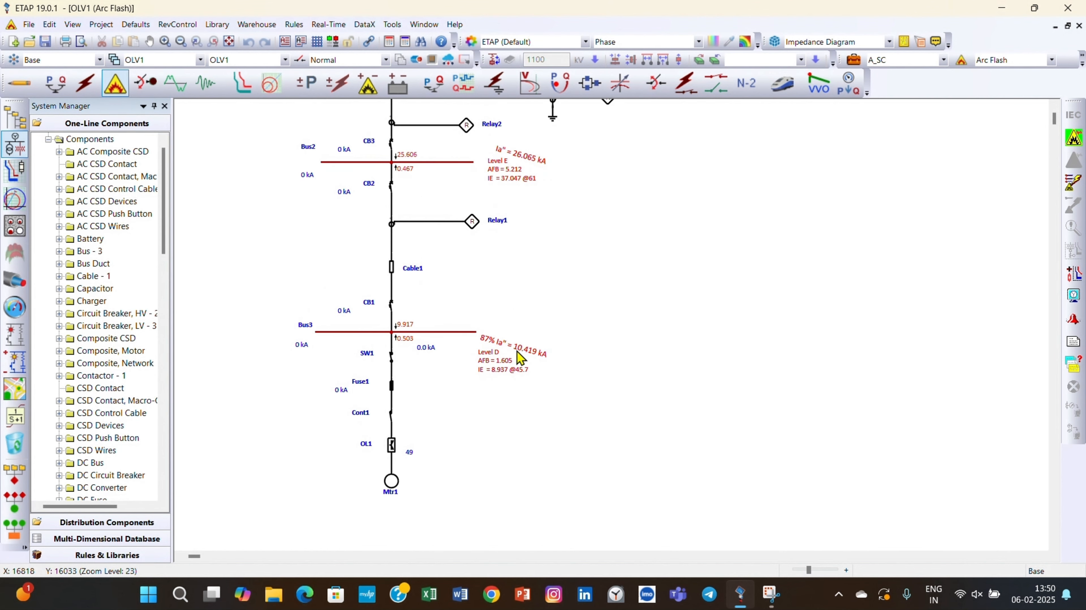
pyautogui.moveTo(521, 352); pyautogui.dragTo(528, 346)
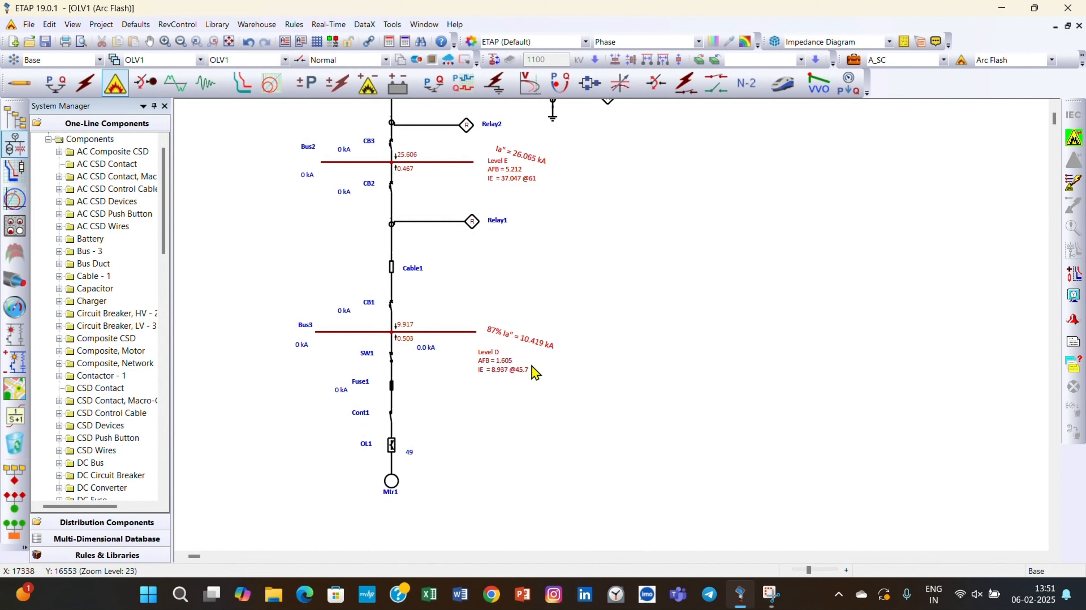
# Examine the incident energy, arc flash boundary and clearing time of each bus in the Arc Flash Result Analyzer, then close it without saving.
pyautogui.scroll(1, 550, 300)
pyautogui.scroll(2, 548, 299)
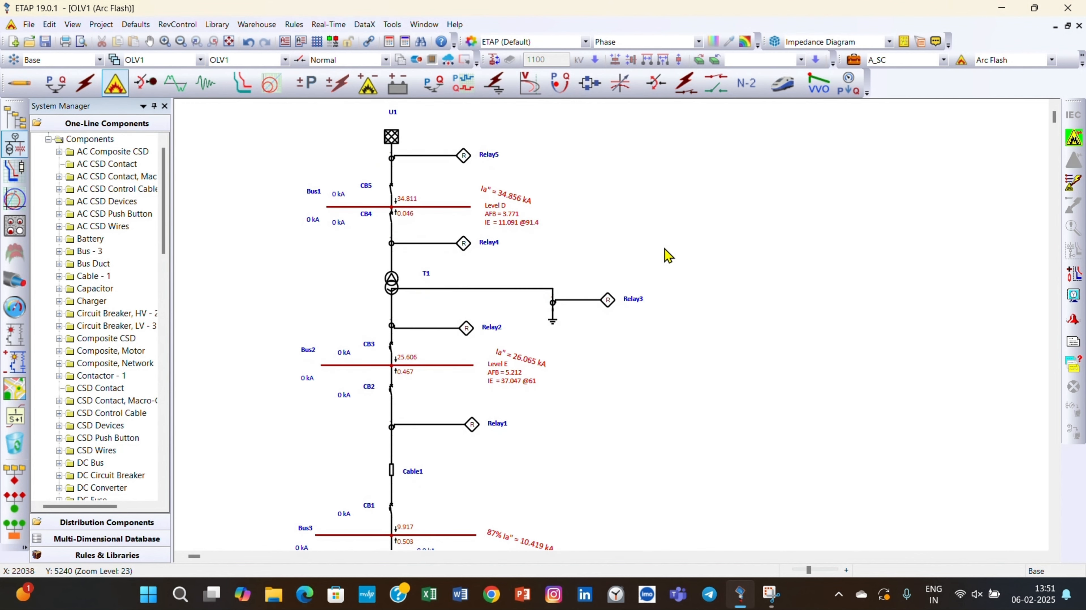
pyautogui.scroll(-1, 529, 341)
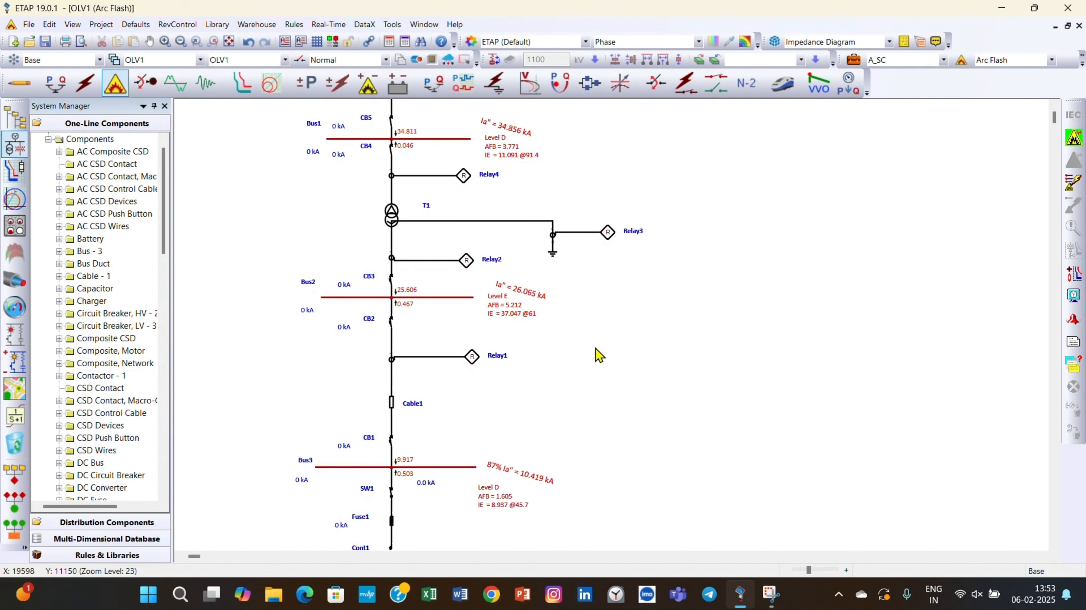
pyautogui.click(1074, 365)
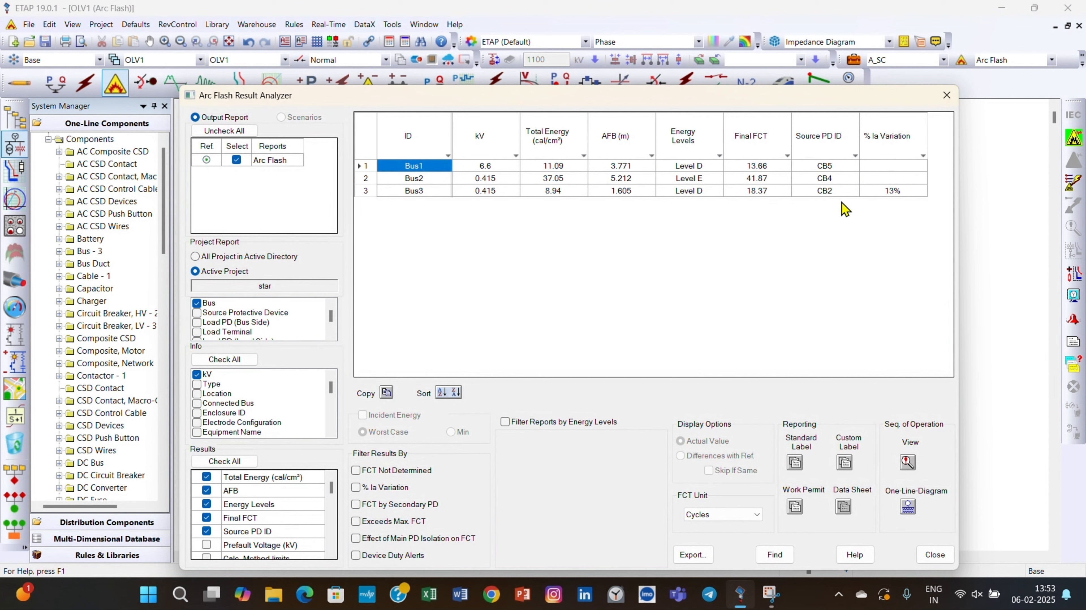
pyautogui.click(951, 97)
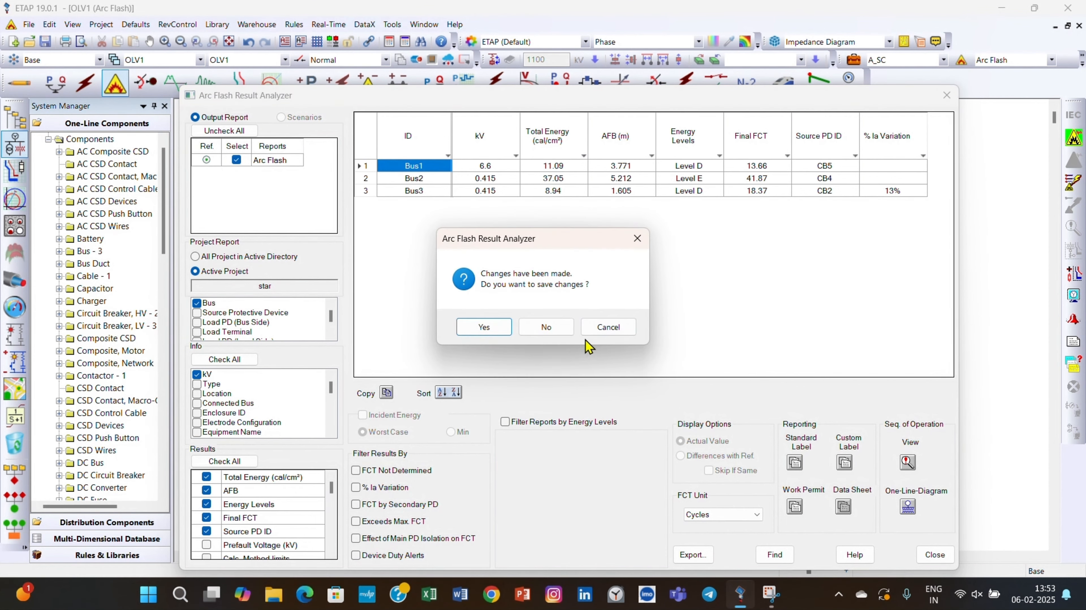
pyautogui.click(554, 337)
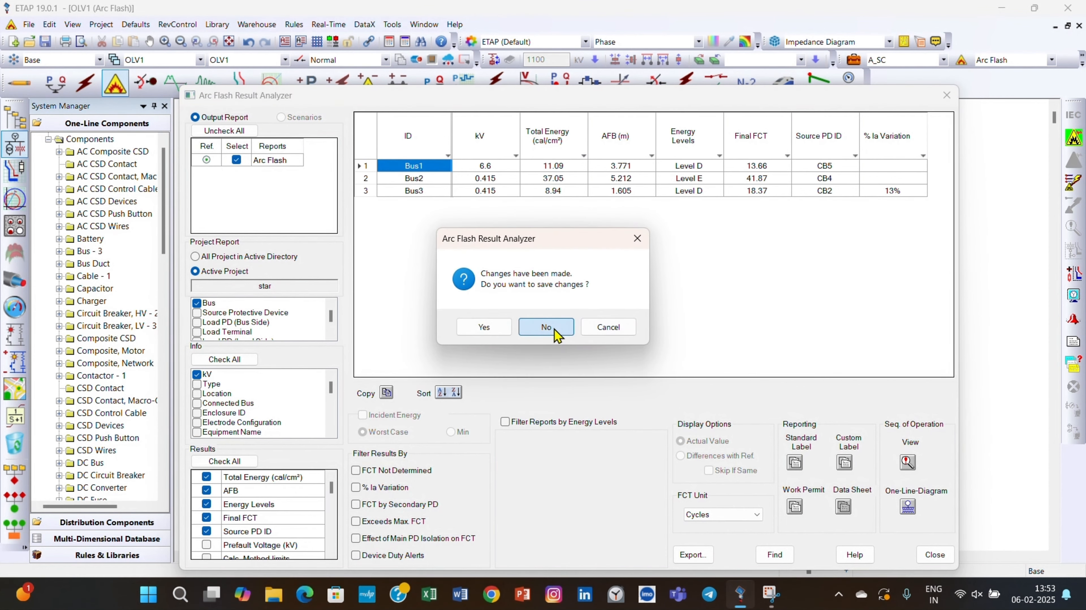
# Generate the English arc flash label report from the 3X3 Brady-PD template in Viewer format.
pyautogui.click(1073, 342)
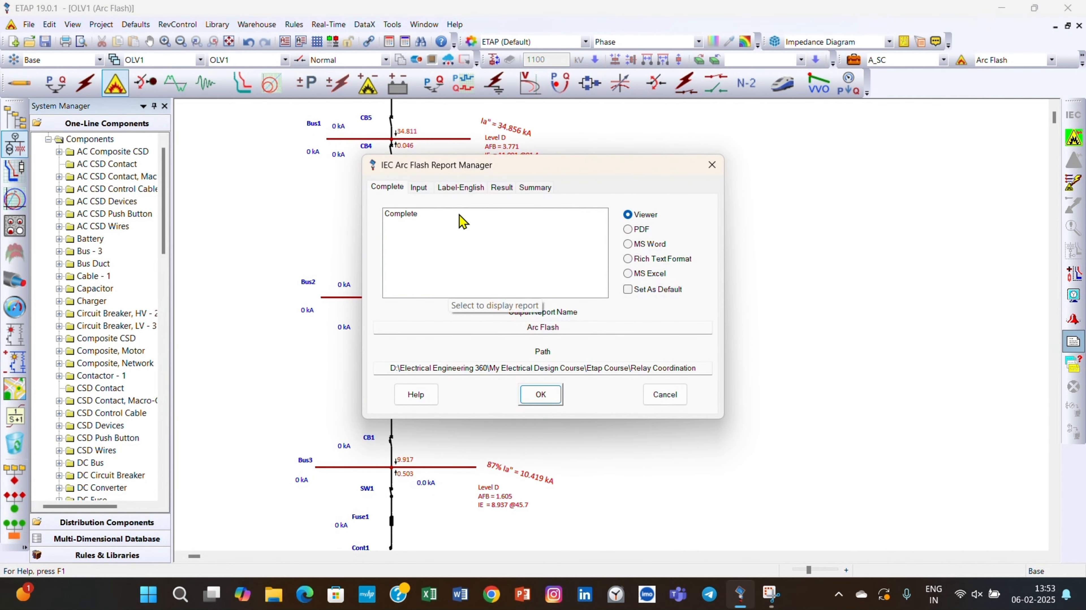
pyautogui.click(463, 196)
pyautogui.scroll(-4, 422, 263)
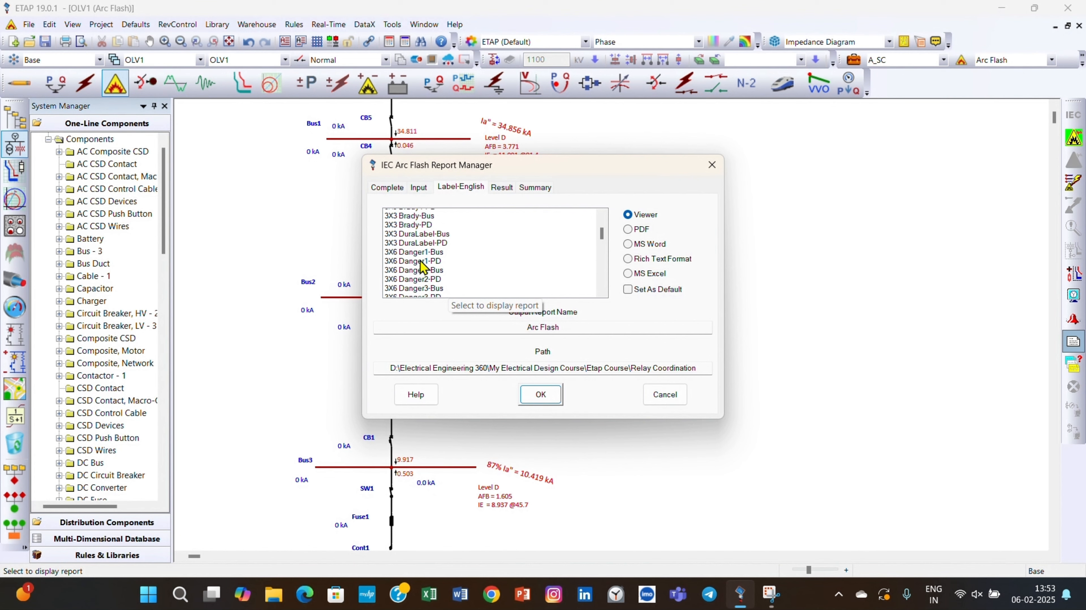
pyautogui.scroll(1, 421, 282)
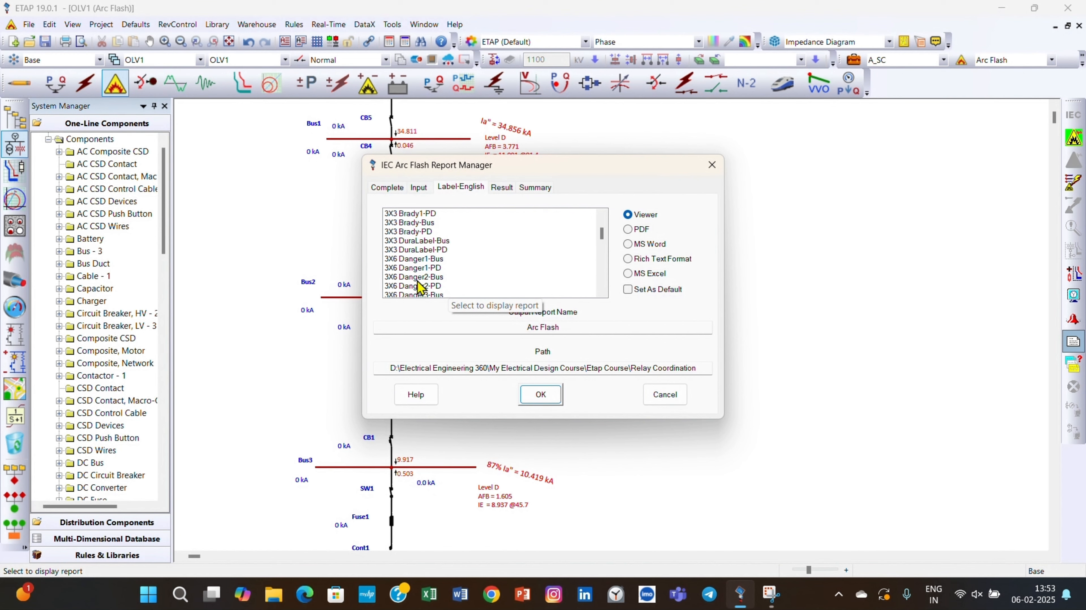
pyautogui.click(428, 233)
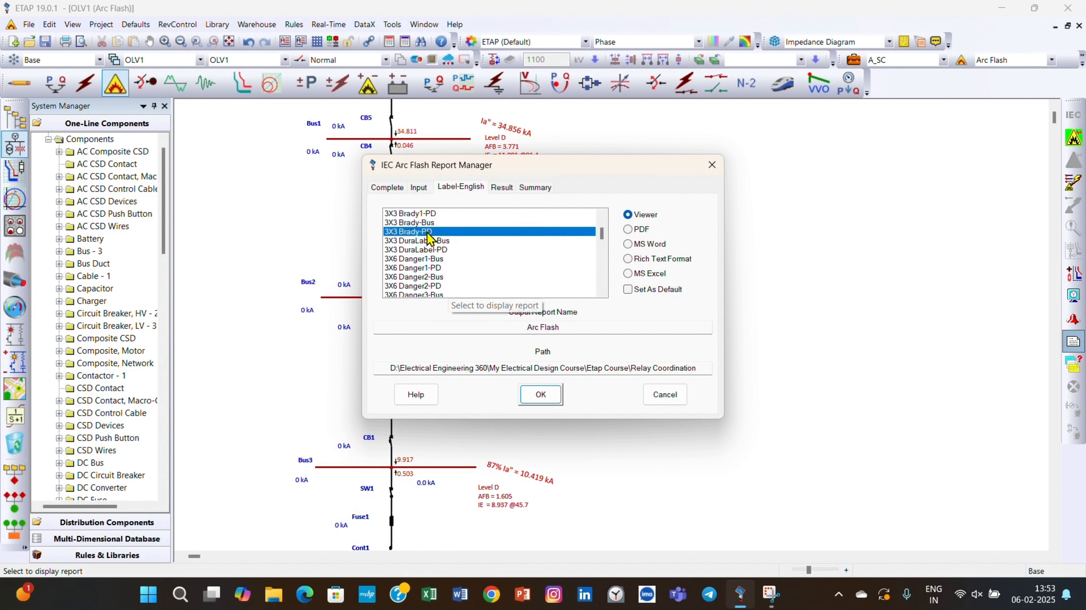
pyautogui.click(629, 229)
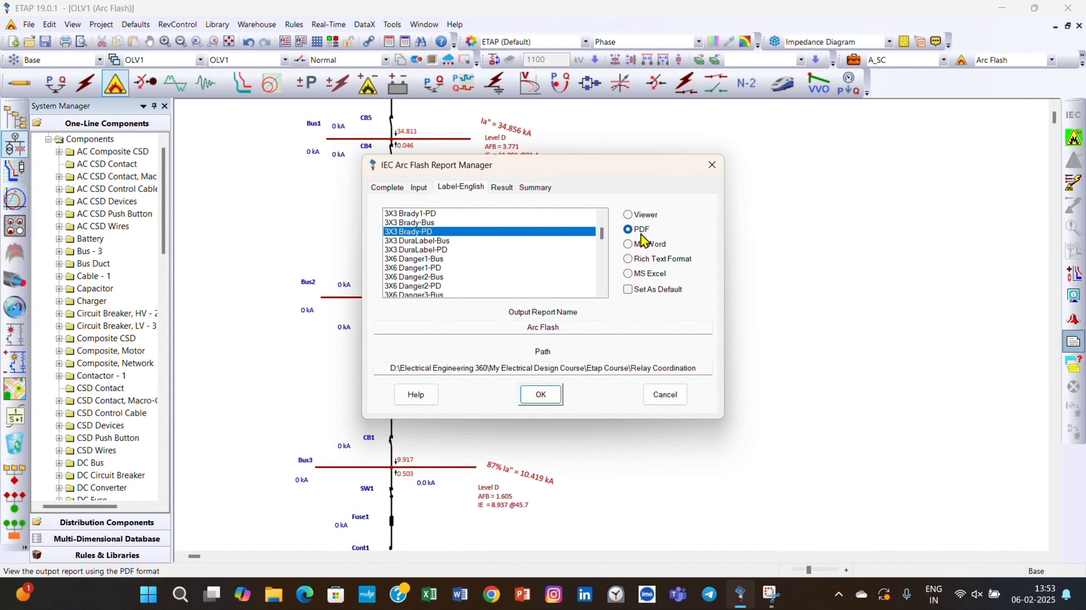
pyautogui.click(636, 214)
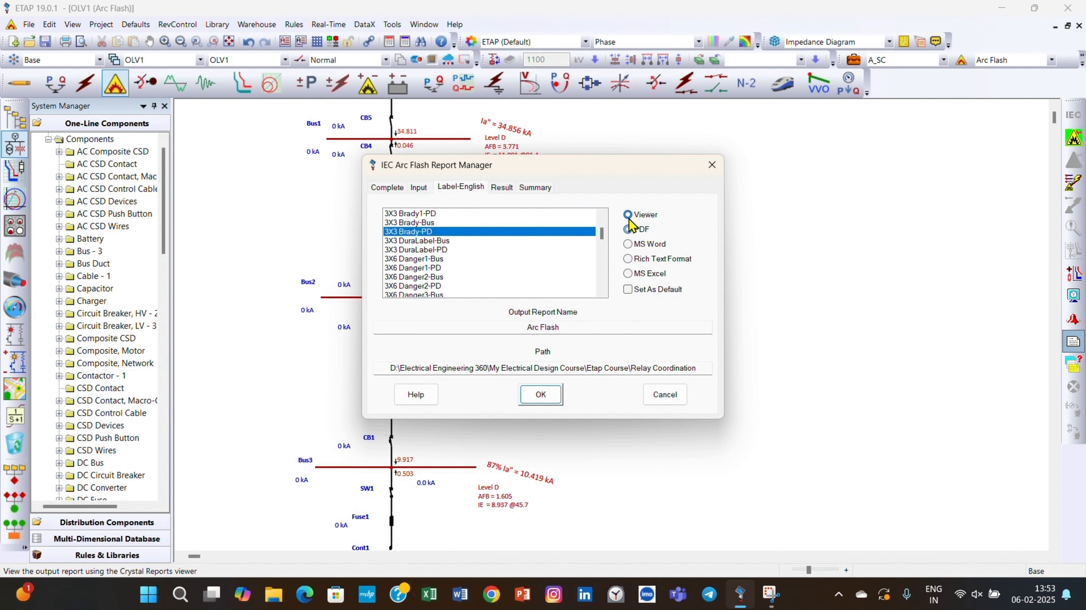
pyautogui.click(540, 395)
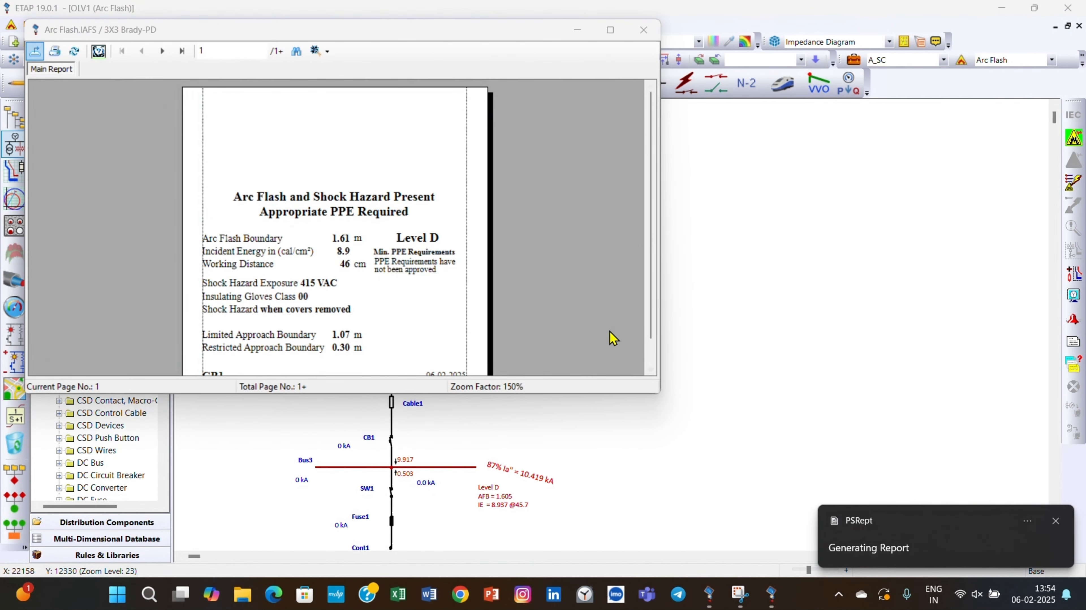
# Review the arc flash and shock hazard label for CB1 down to its end, and close the report viewer.
pyautogui.scroll(-1, 366, 290)
pyautogui.scroll(1, 366, 293)
pyautogui.scroll(-1, 384, 231)
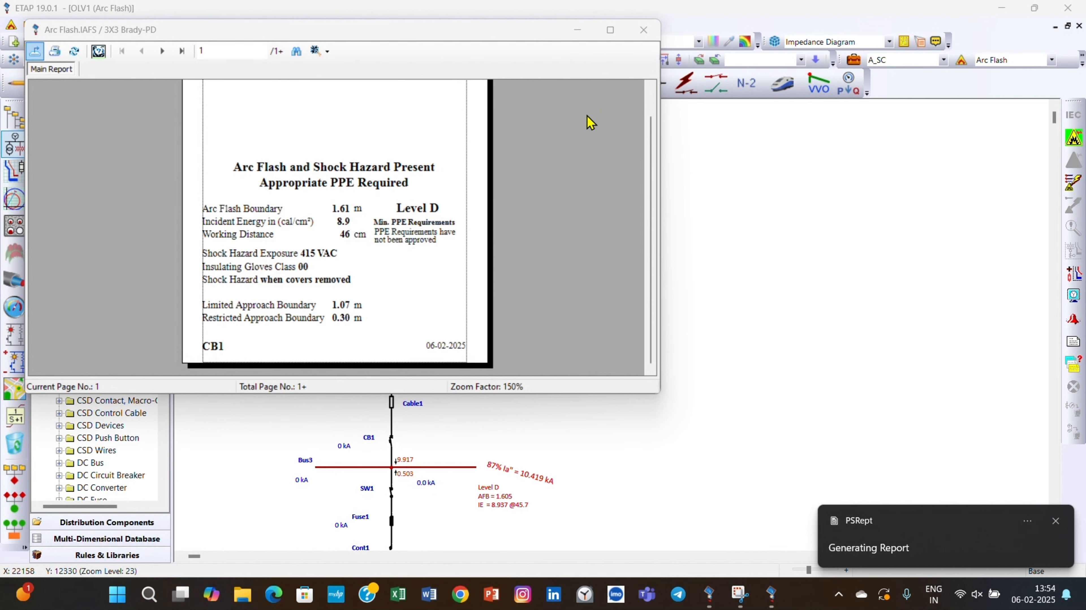
pyautogui.click(643, 30)
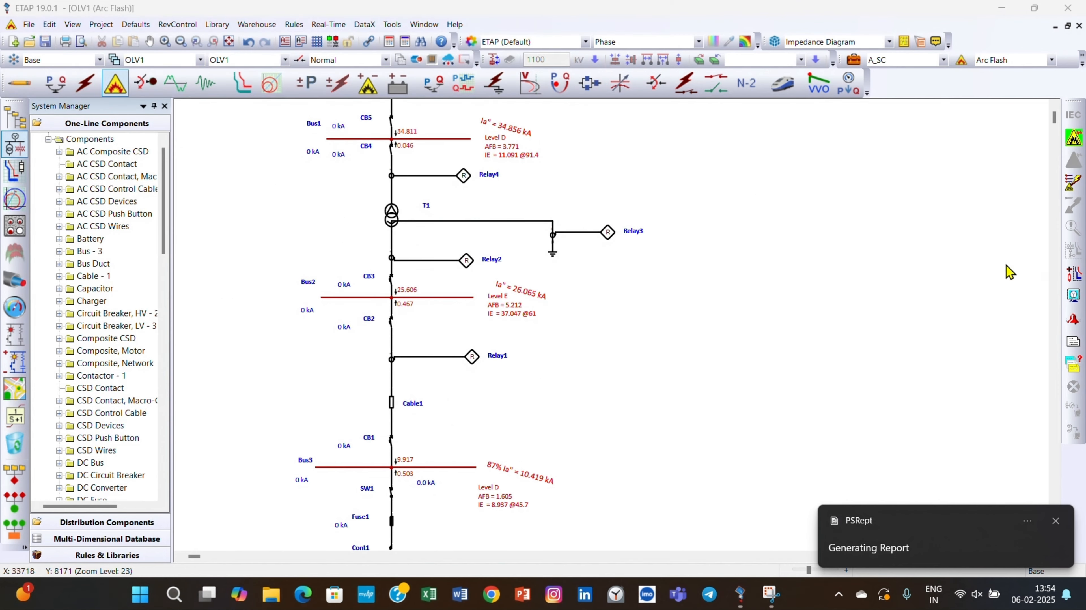
# Generate the English arc flash labels from the 3.5X7 Danger1-Bus template as a PDF, dismissing the report generation notification.
pyautogui.click(1073, 346)
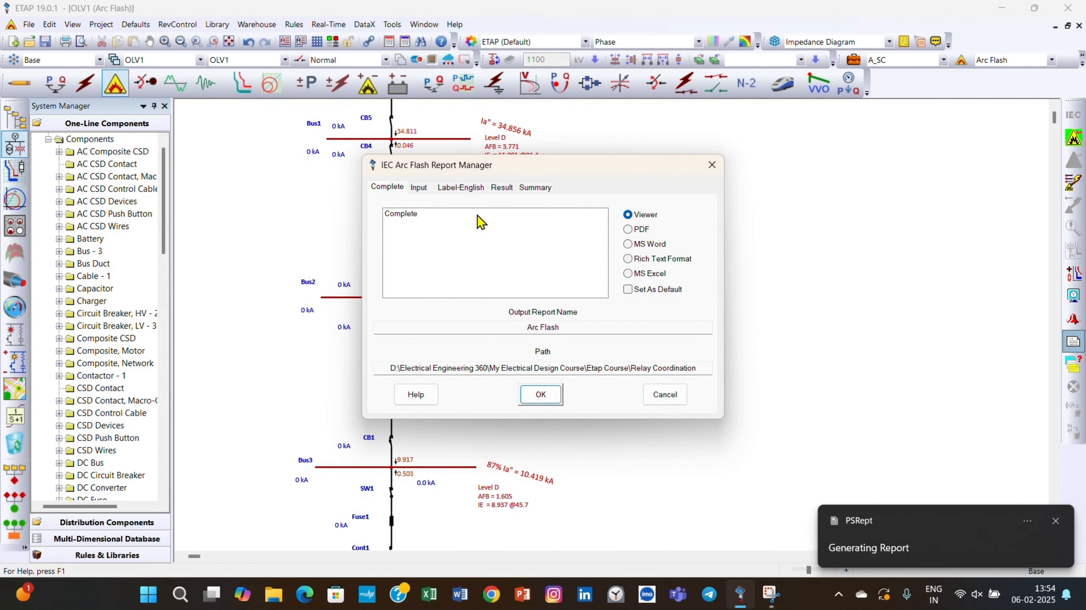
pyautogui.click(461, 190)
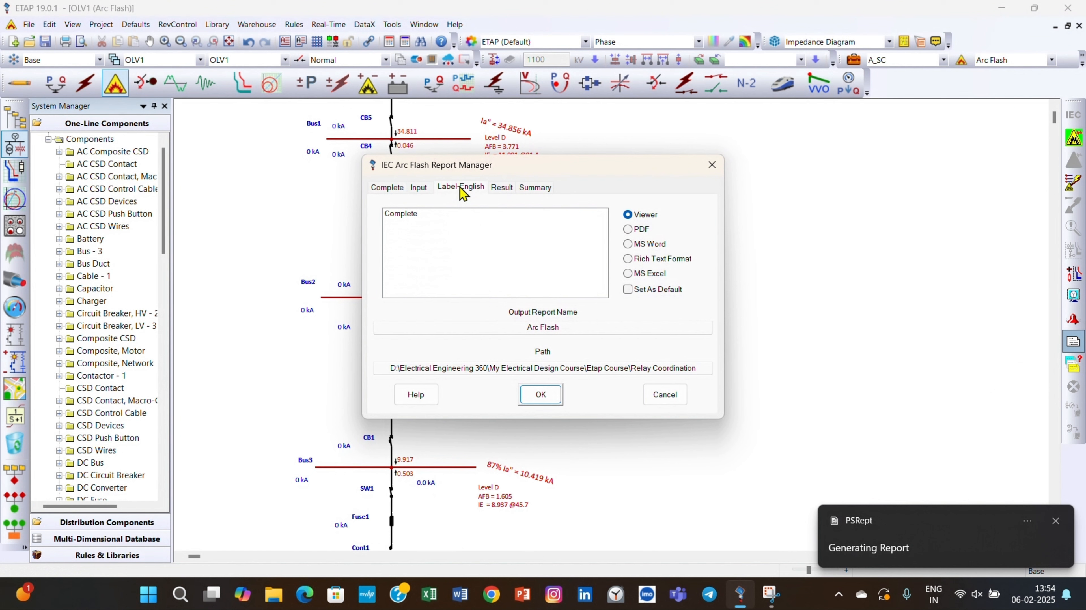
pyautogui.click(639, 231)
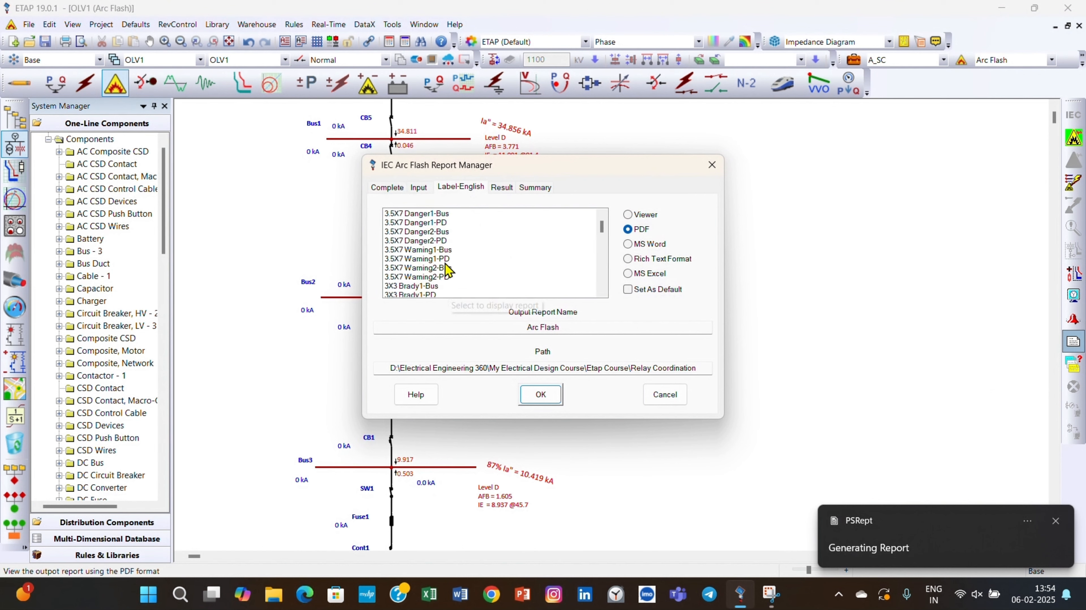
pyautogui.click(438, 214)
pyautogui.click(541, 395)
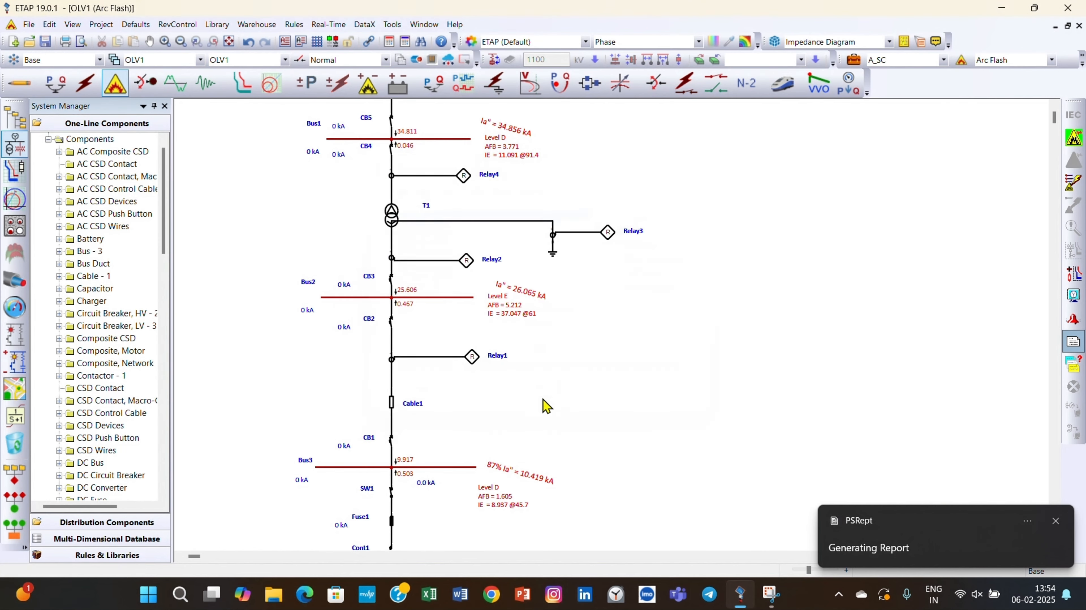
pyautogui.click(1053, 523)
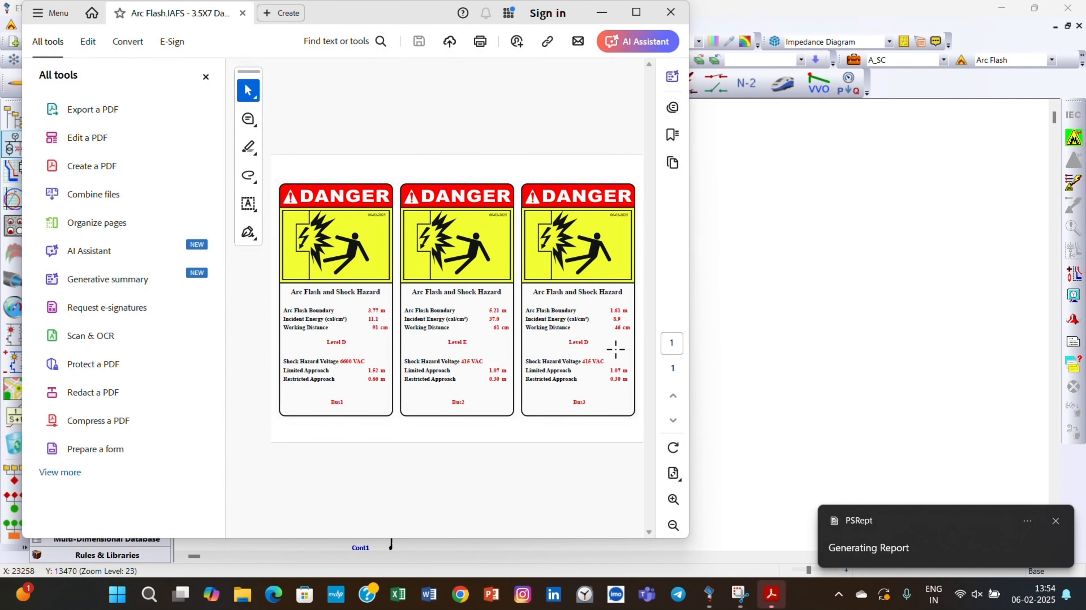
# Examine the danger labels for Bus1, Bus2 and Bus3 in the maximized PDF, and close Acrobat.
pyautogui.click(642, 14)
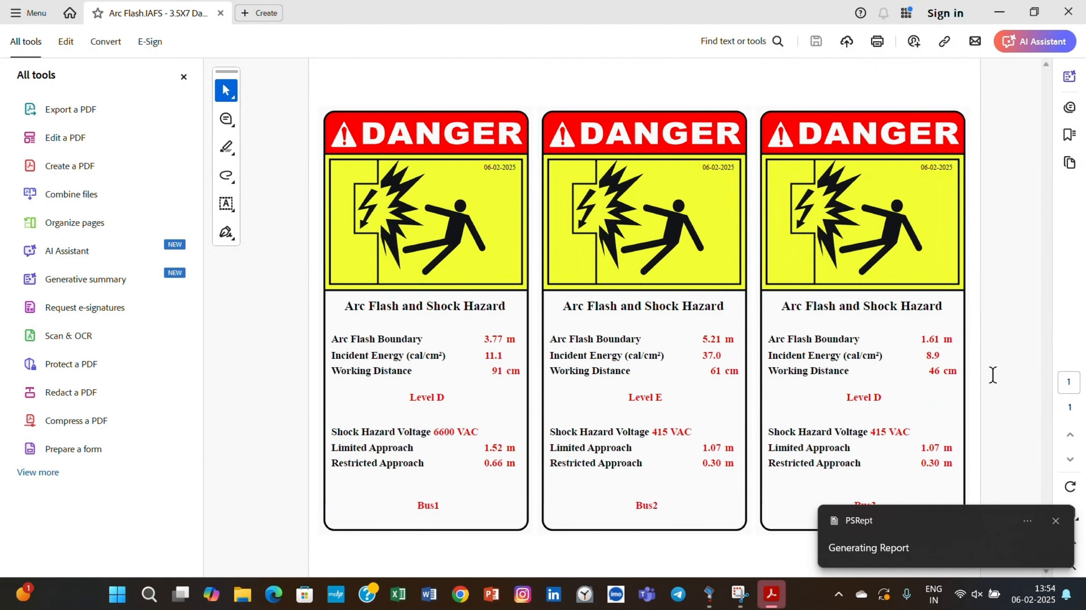
pyautogui.click(1054, 521)
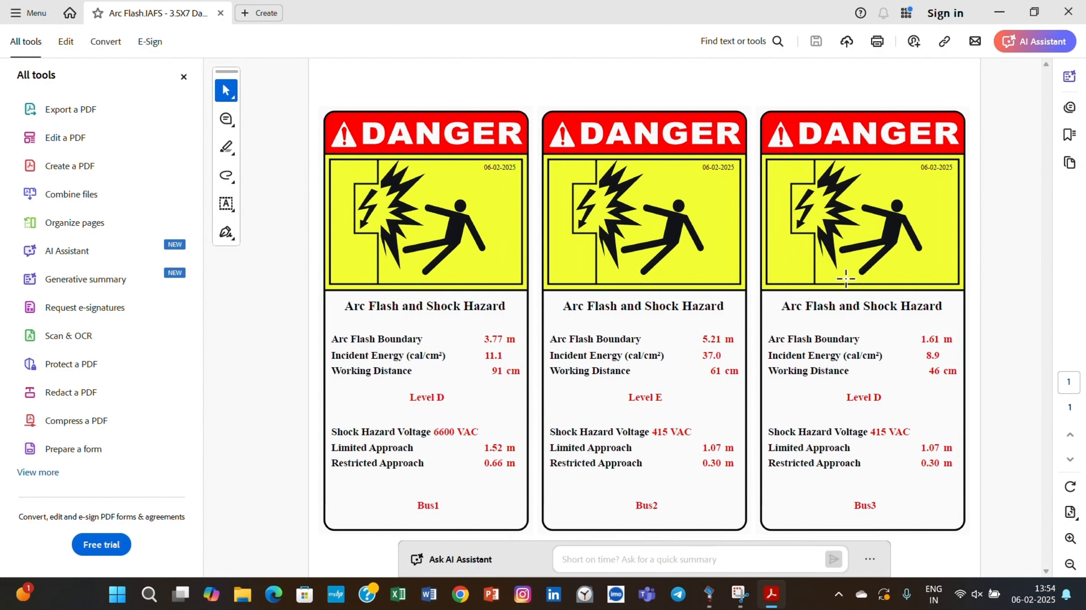
pyautogui.click(1067, 13)
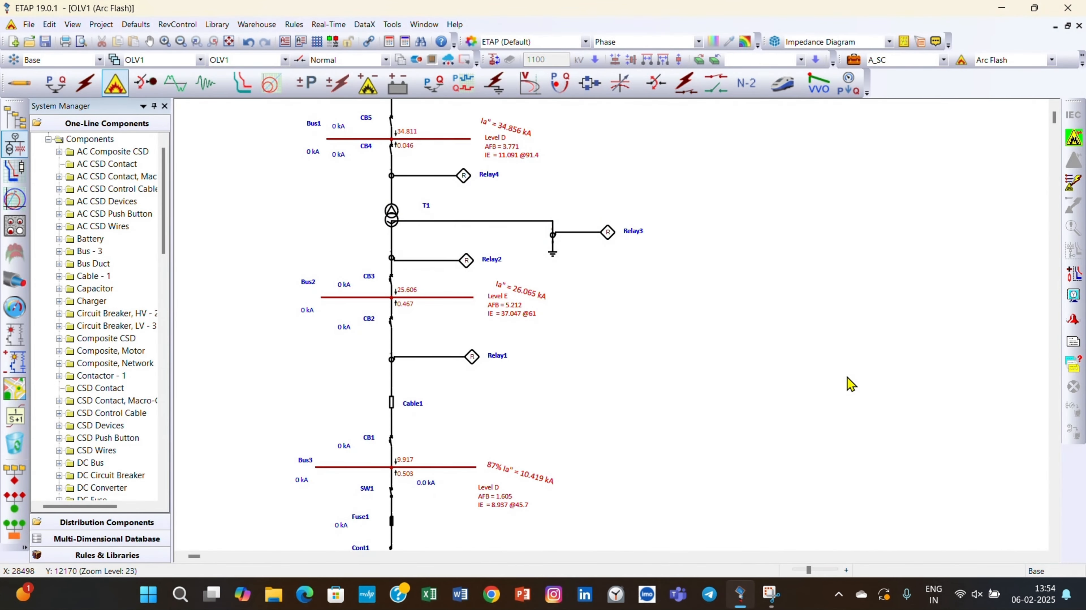
# Generate the Arc Flash Summary and Incident Energy summary reports together as PDFs.
pyautogui.click(1073, 344)
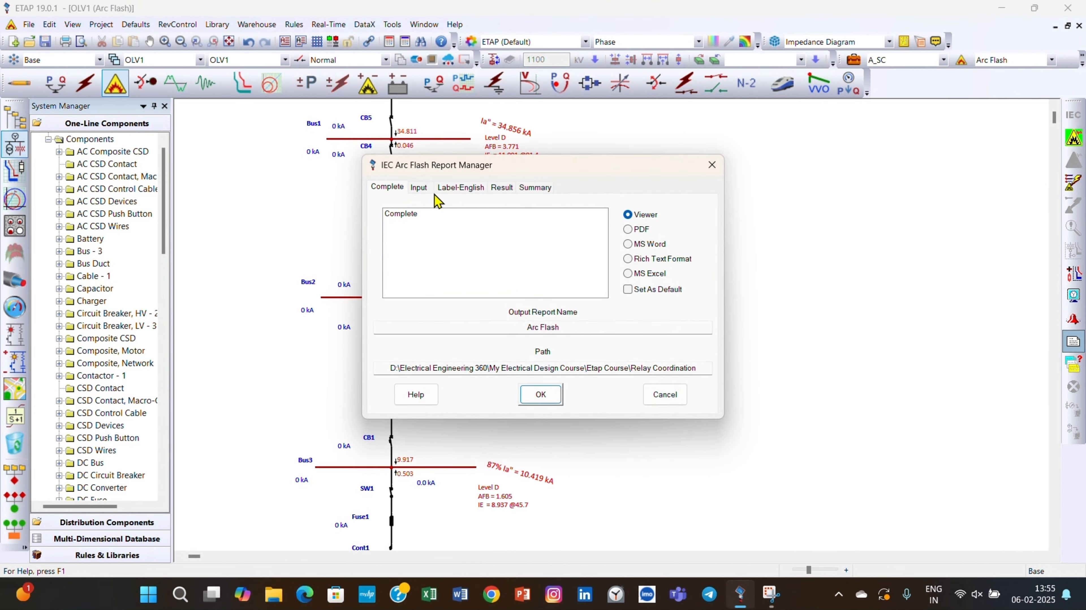
pyautogui.click(533, 193)
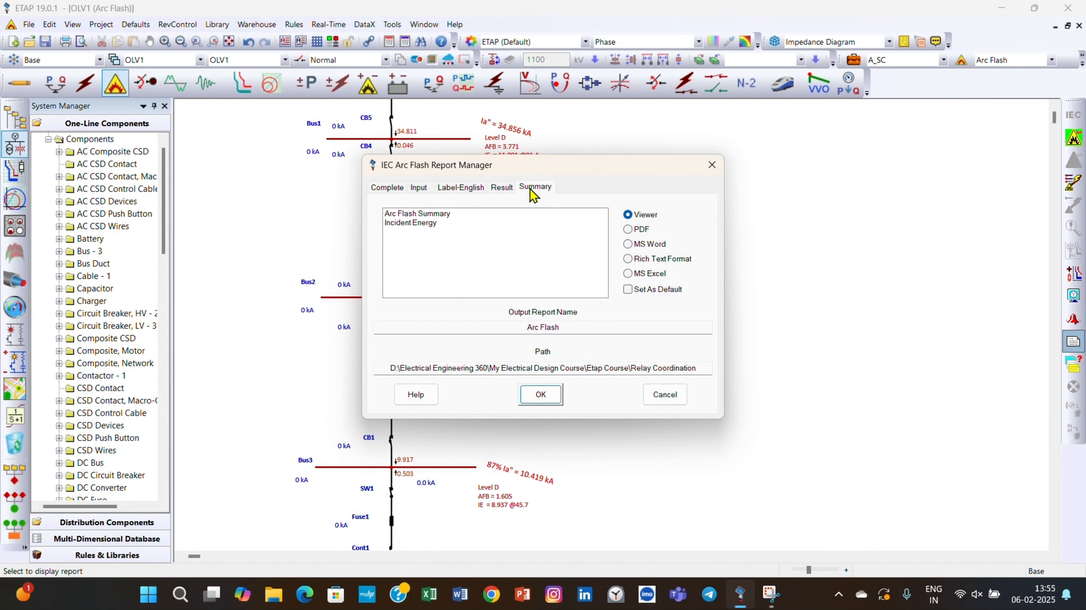
pyautogui.click(432, 216)
pyautogui.keyDown('ctrl'); pyautogui.click(425, 223); pyautogui.keyUp('ctrl')
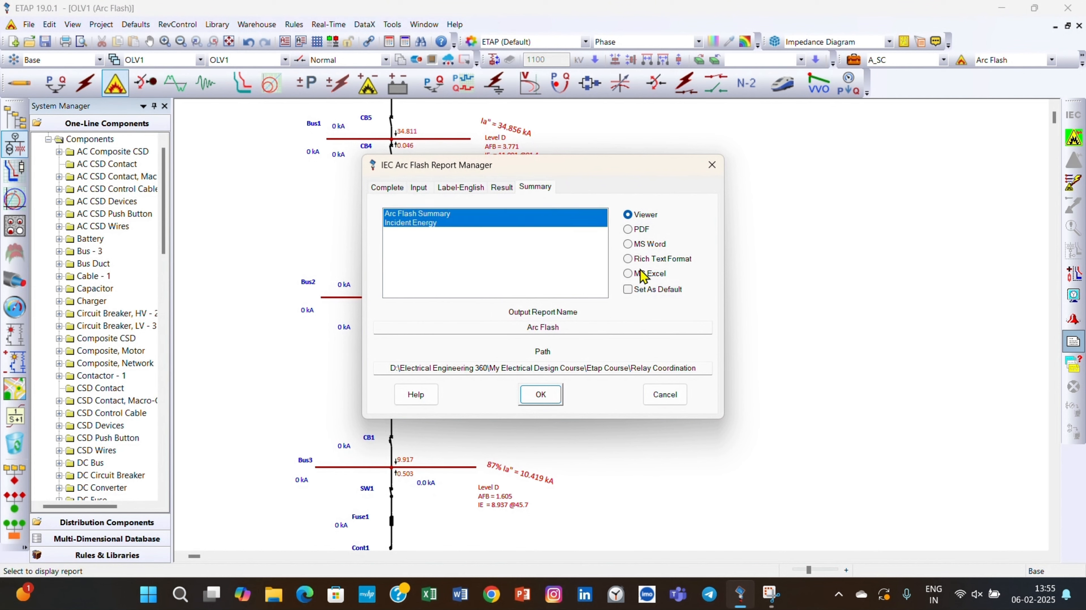
pyautogui.click(641, 231)
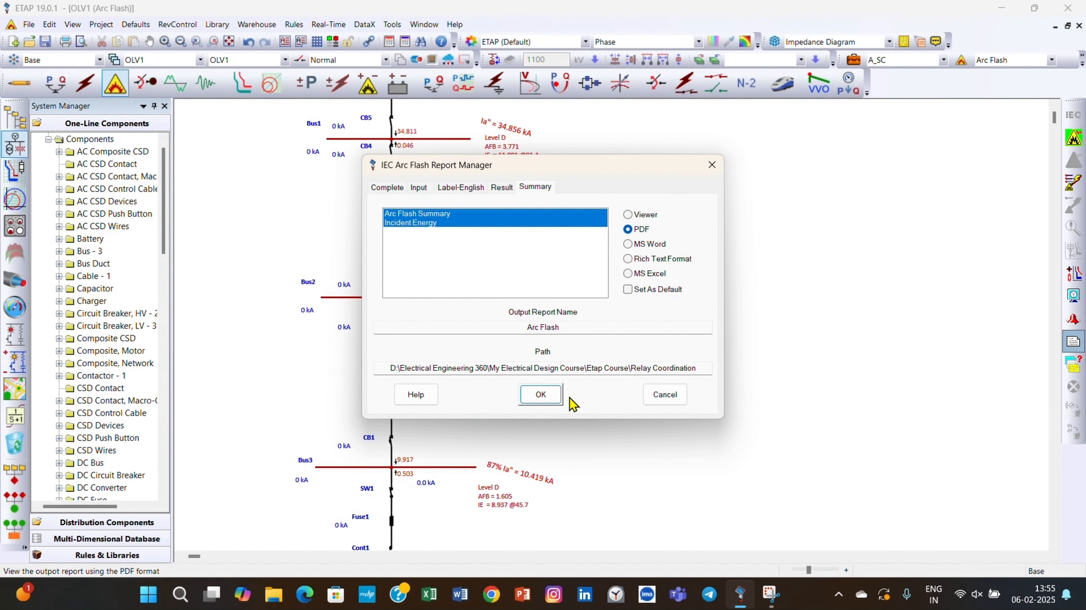
pyautogui.click(545, 394)
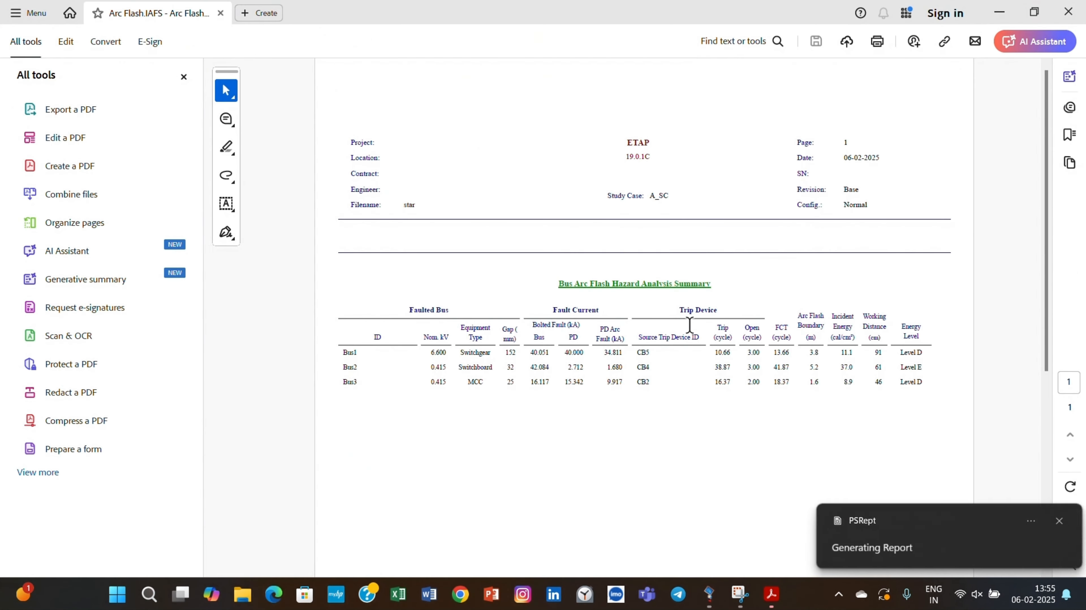
# Review the arc flash hazard and incident energy summary PDFs for the three buses, and close all report tabs in Acrobat.
pyautogui.scroll(1, 690, 325)
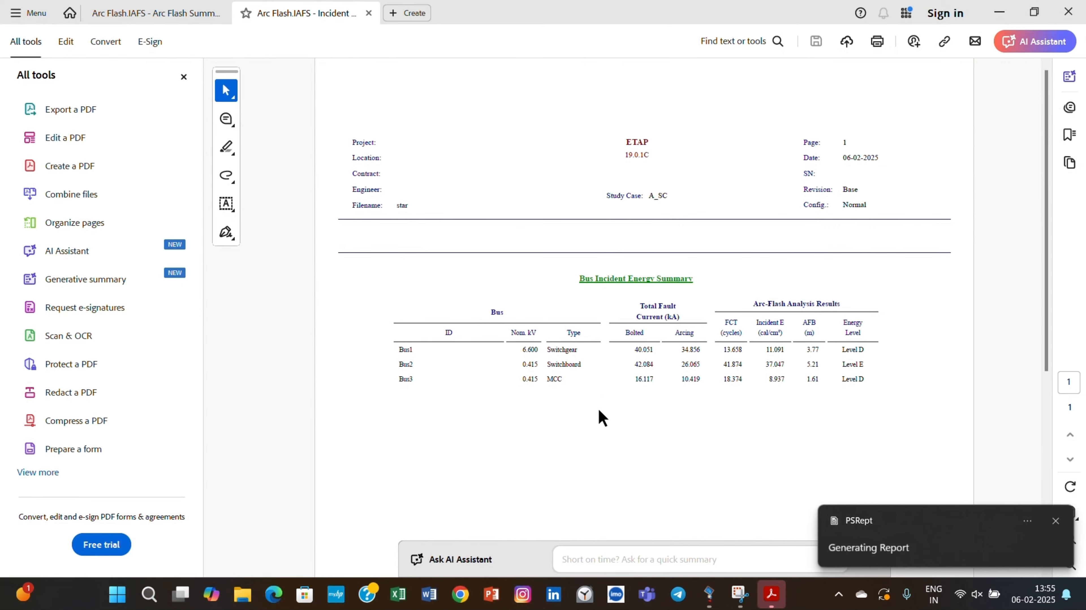
pyautogui.hotkey('alt', 'Tab')
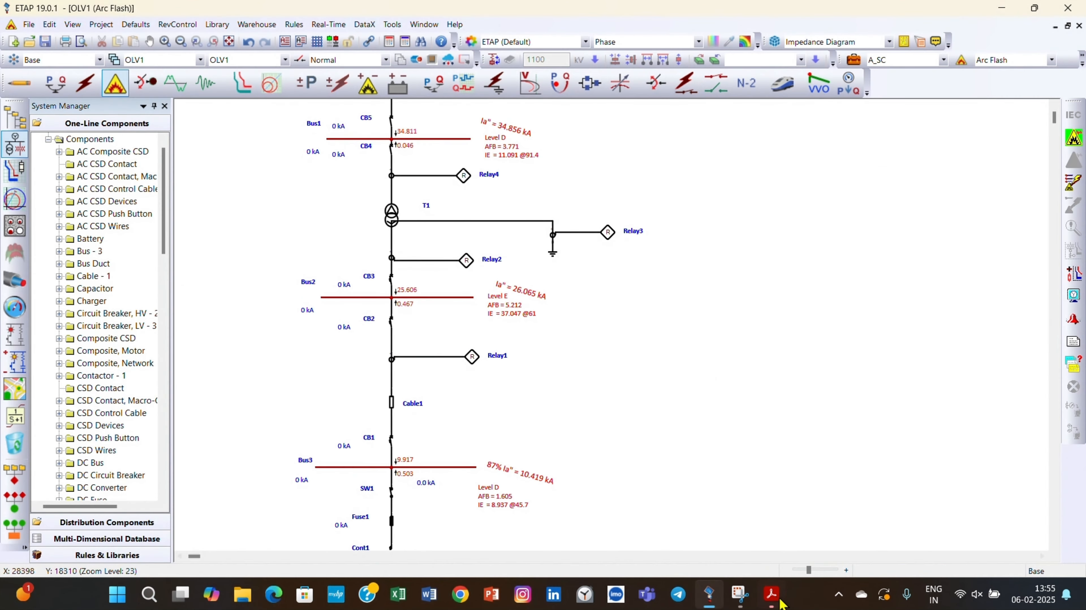
pyautogui.moveTo(770, 594)
pyautogui.click(849, 528)
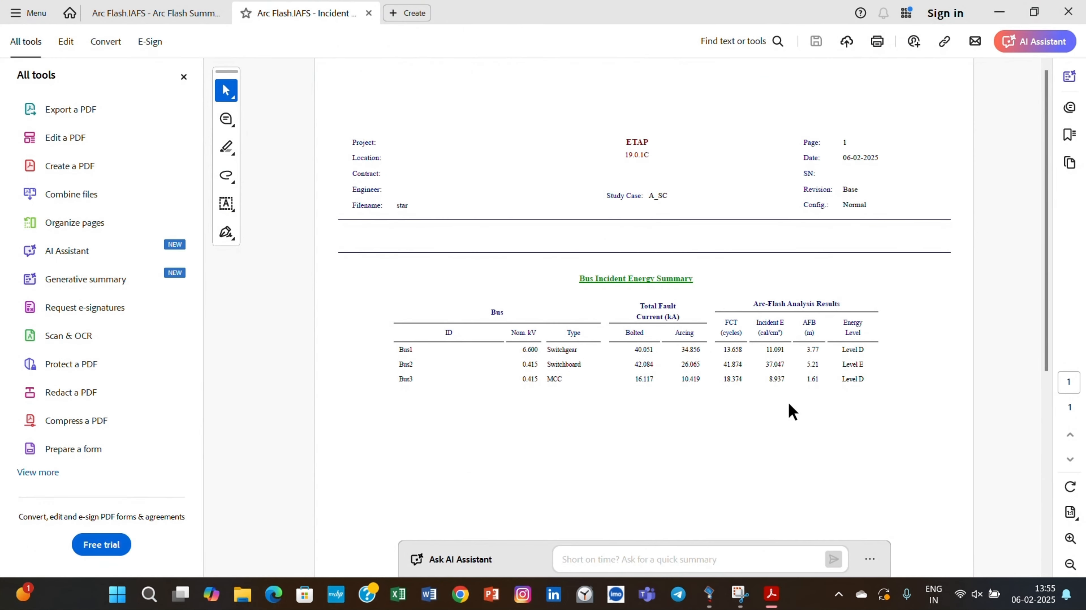
pyautogui.scroll(-2, 781, 390)
pyautogui.scroll(-3, 785, 399)
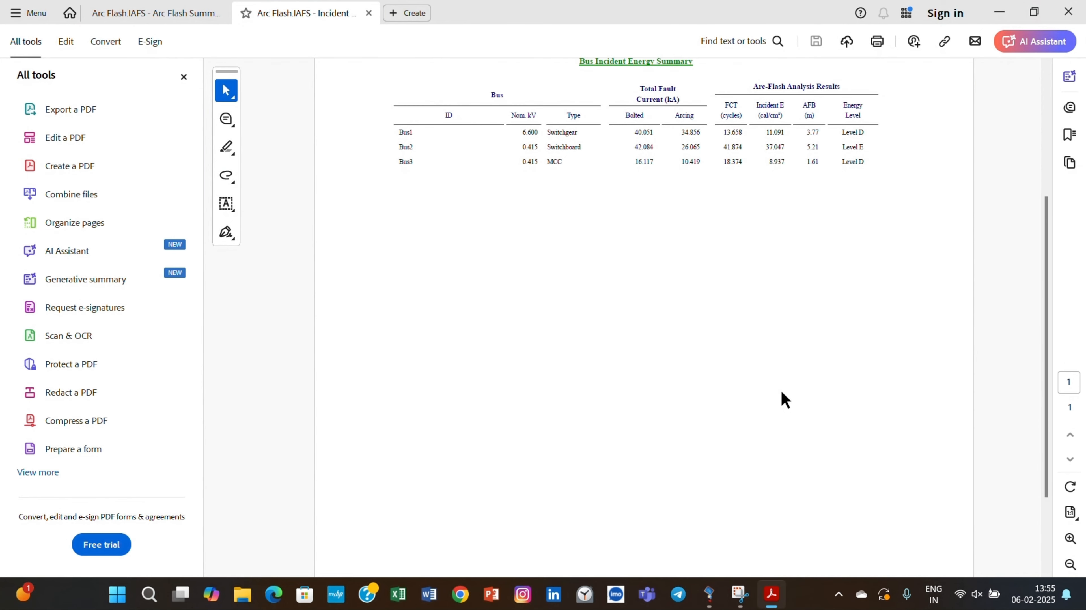
pyautogui.scroll(4, 785, 403)
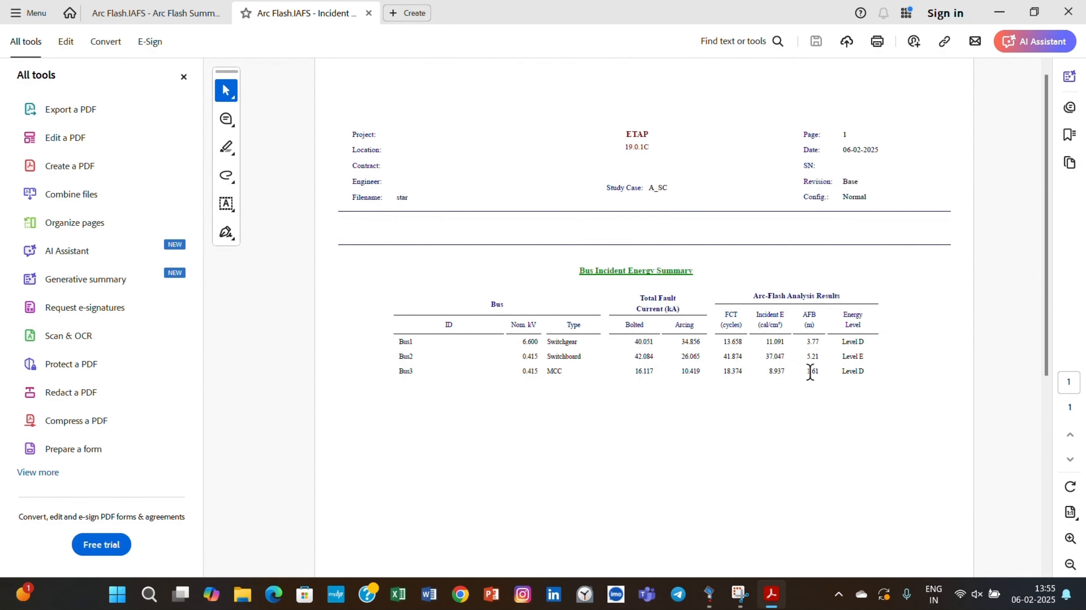
pyautogui.click(1068, 13)
pyautogui.click(494, 320)
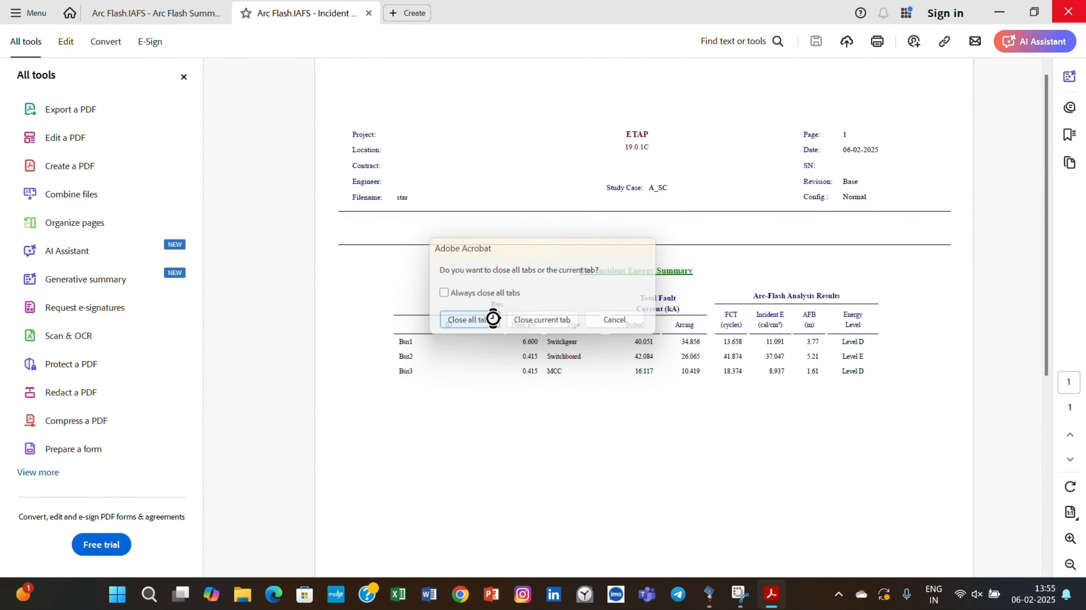